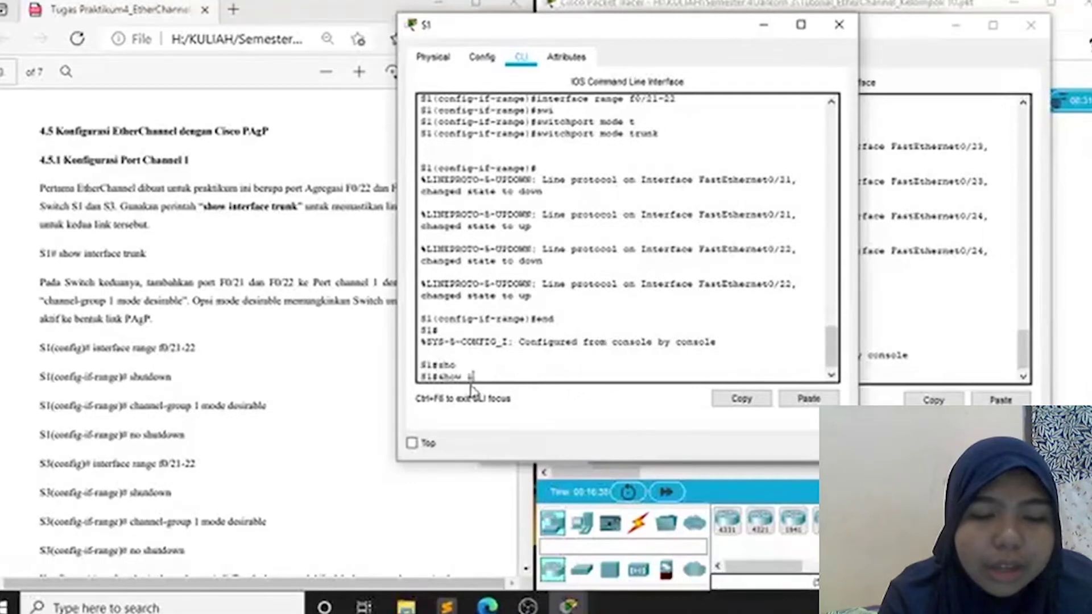
Display the full trunk interface status on switch S1 with show interfaces trunk
text(n)
key(Tab)
text(tr)
key(Tab)
key(Return)
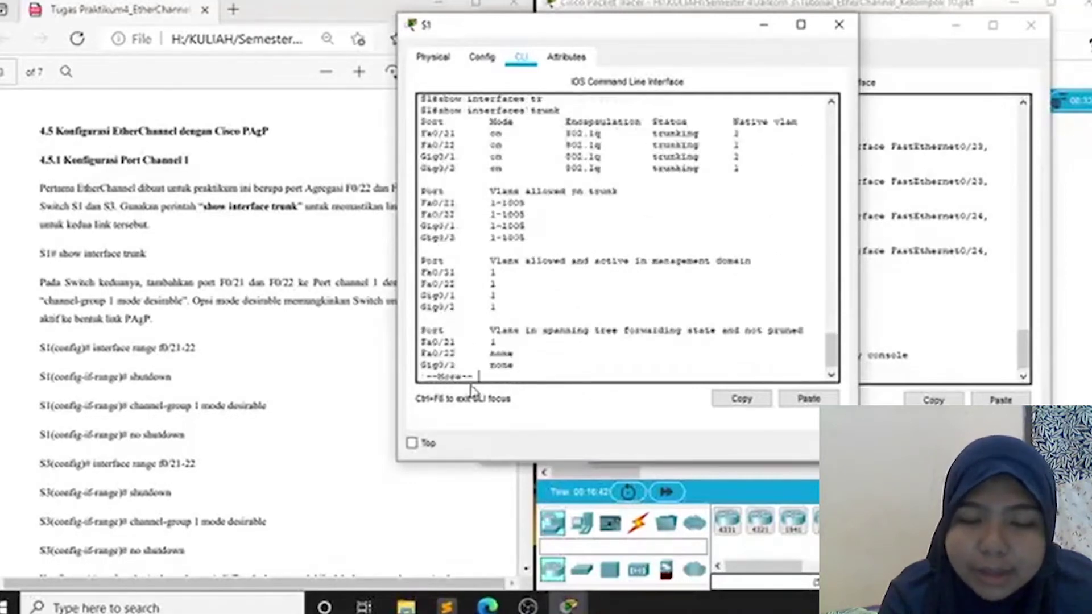
key(space)
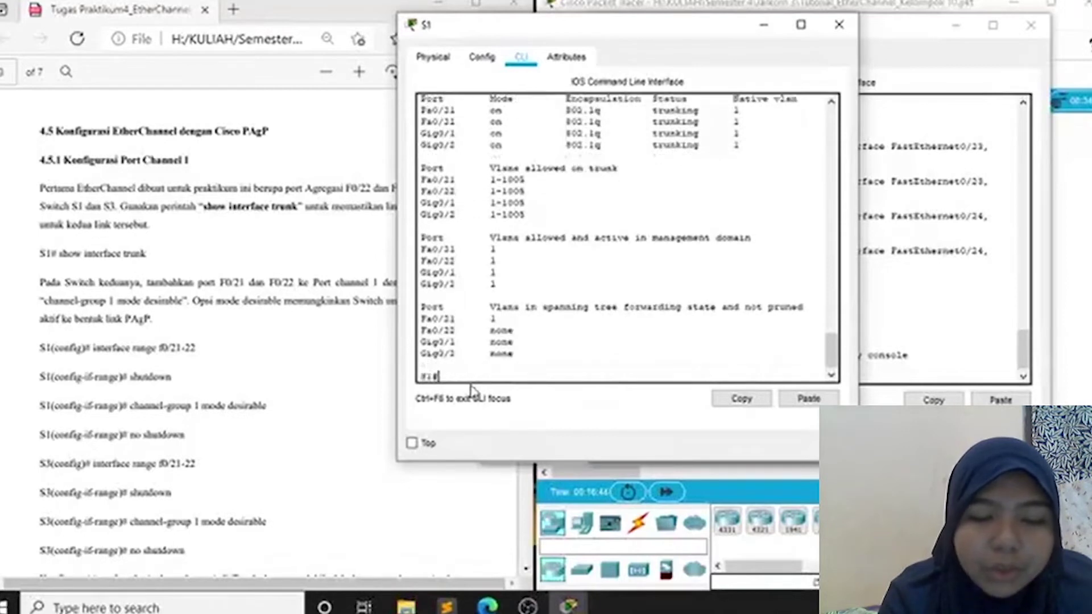
key(Return)
key(Return)
key(Return)
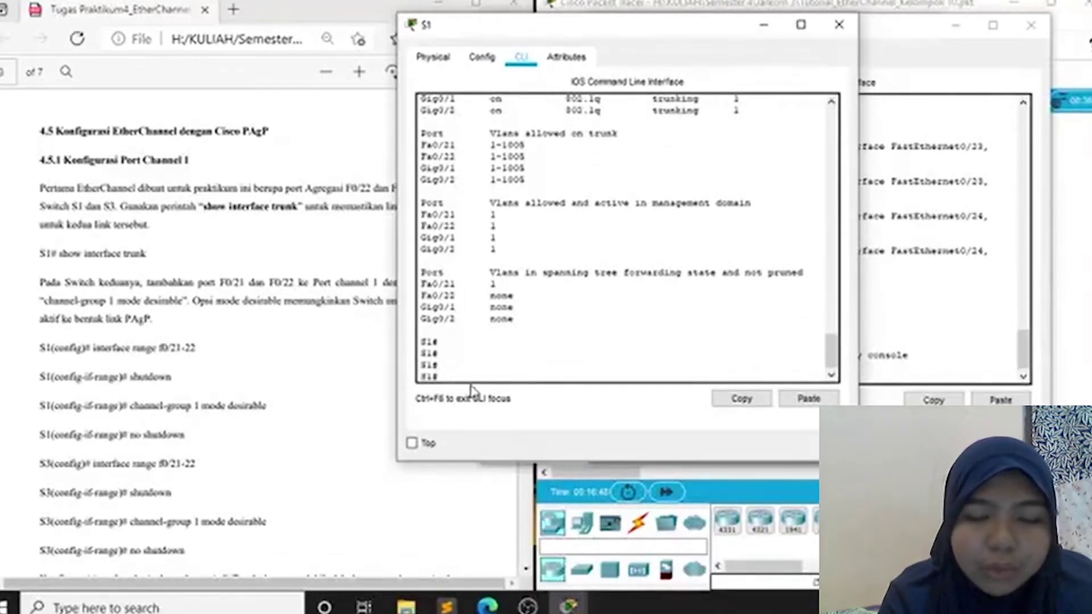
Check the Port Channel 1 instructions and enter global configuration mode on S1 with conf t
scroll(130, 263, down, 3)
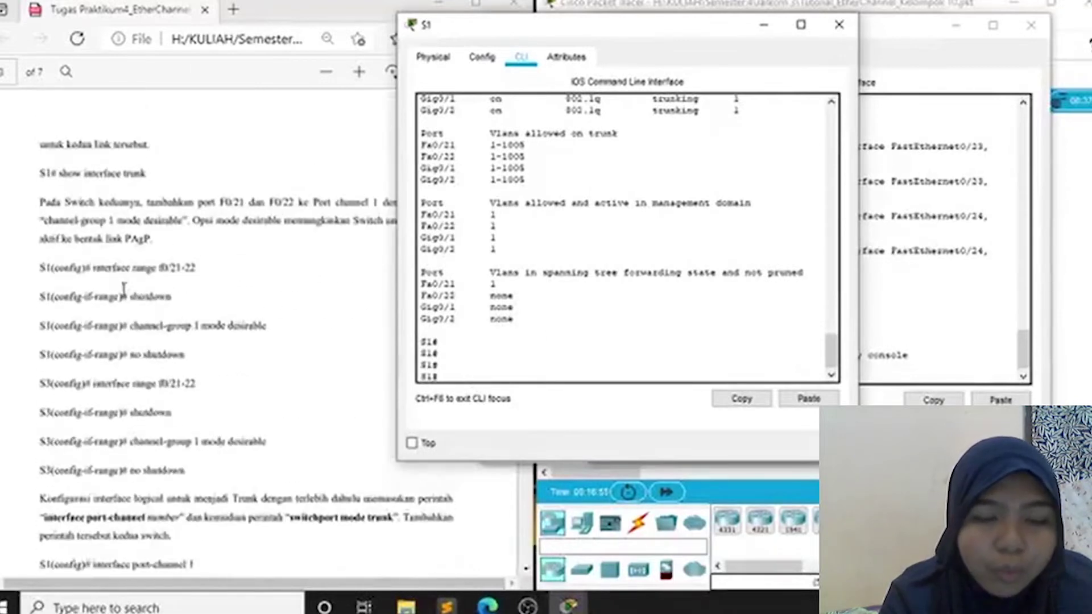
scroll(126, 288, down, 1)
scroll(127, 287, down, 5)
scroll(126, 287, up, 5)
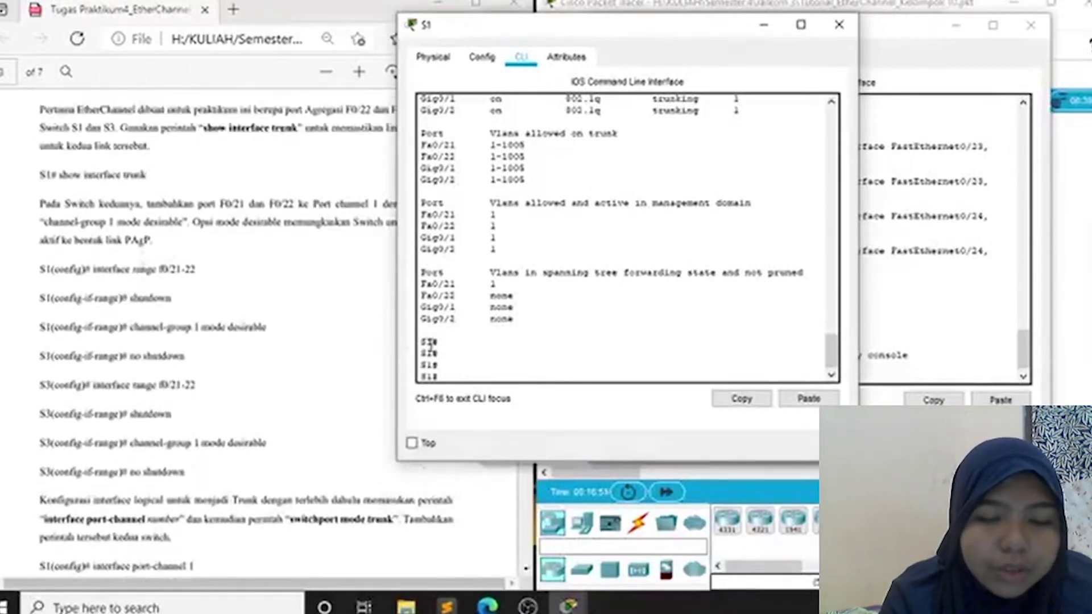
click(489, 375)
text(co)
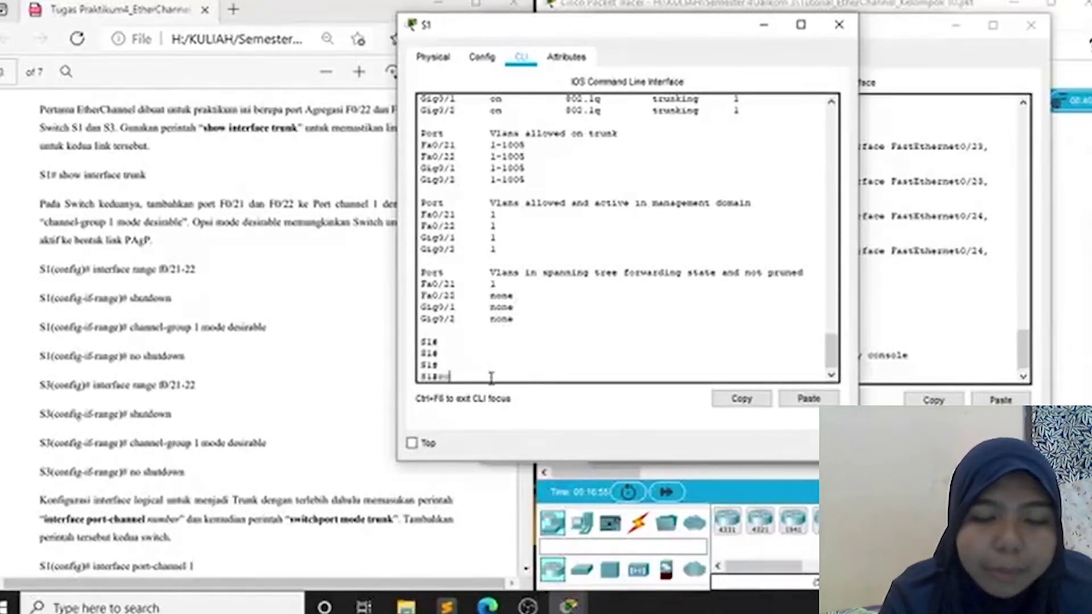
text(nf t)
key(Return)
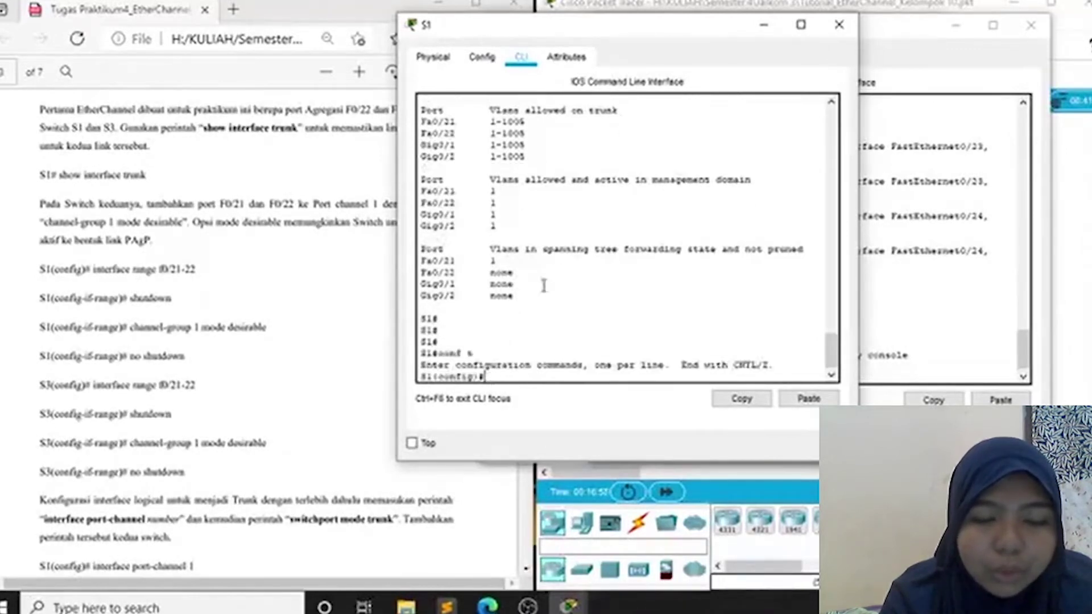
Enter interface range configuration for f0/21-22 on S1
text(int)
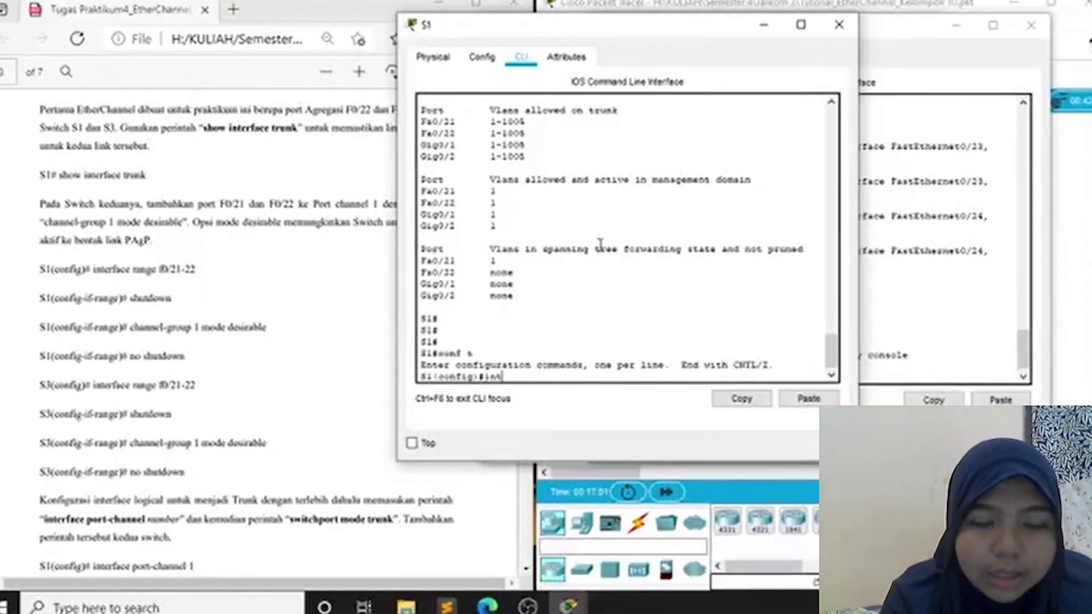
key(Tab)
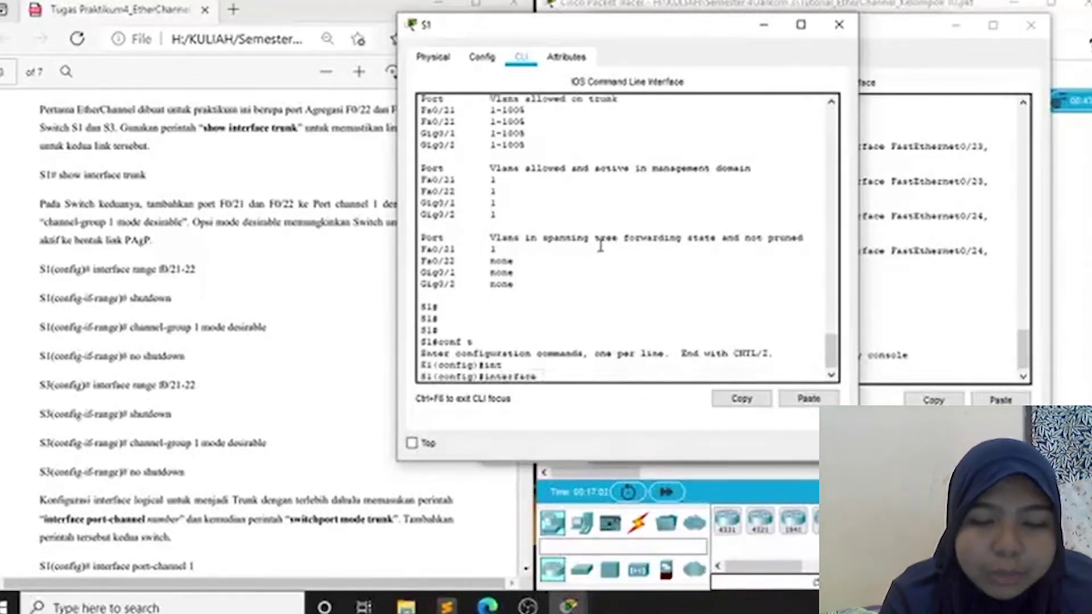
text(ran)
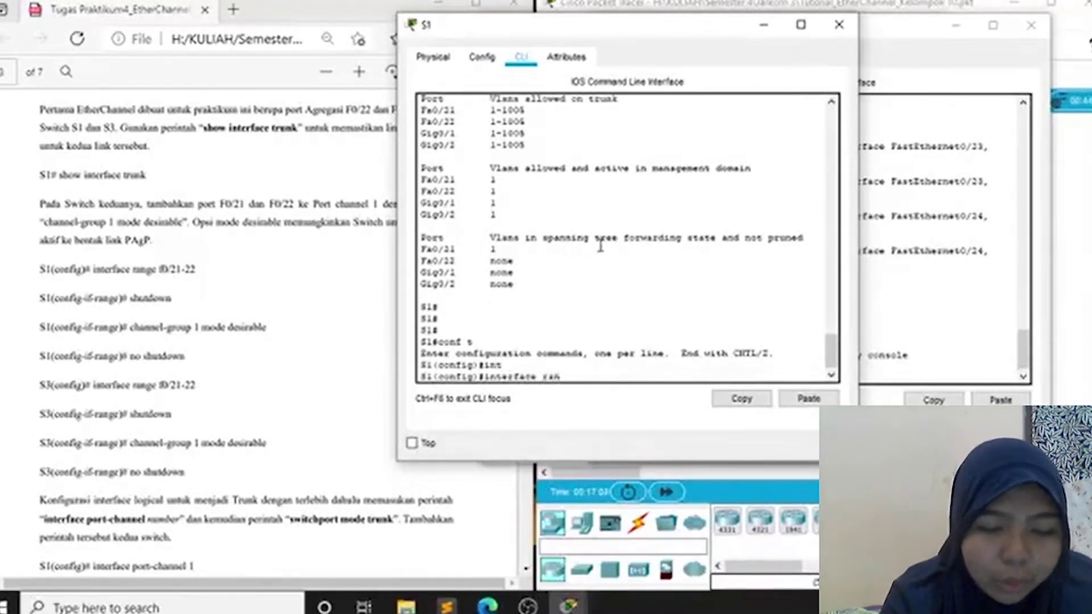
key(Tab)
text(f0/)
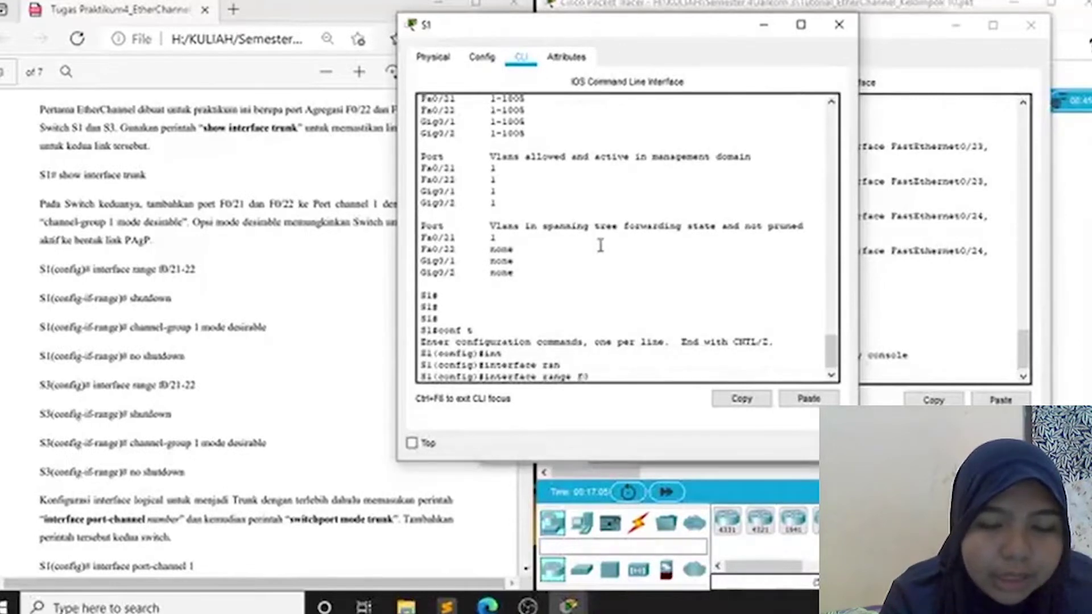
text(21)
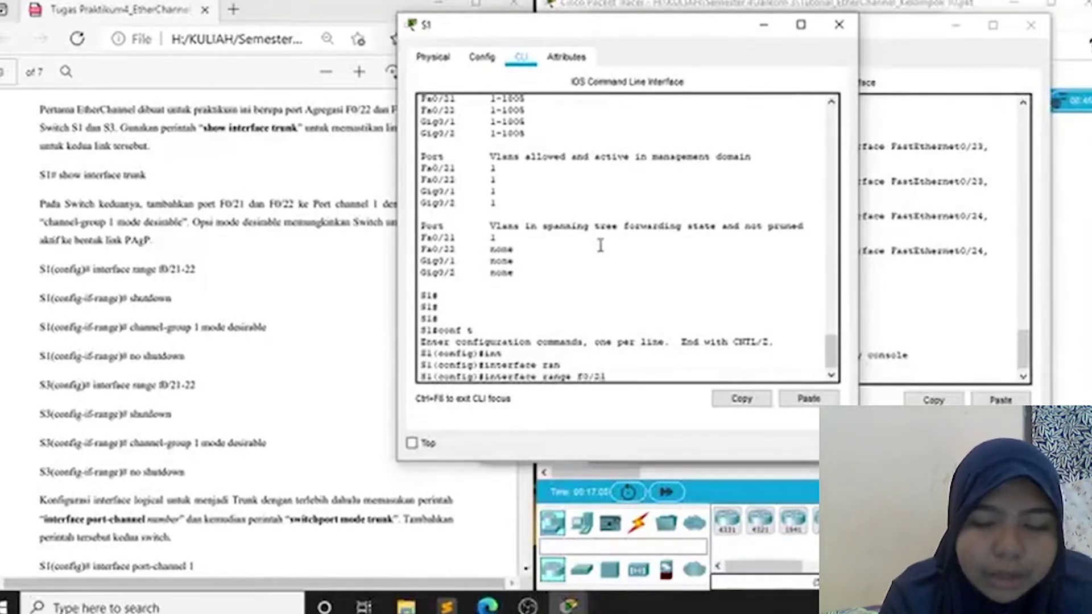
text(-)
key(BackSpace)
key(BackSpace)
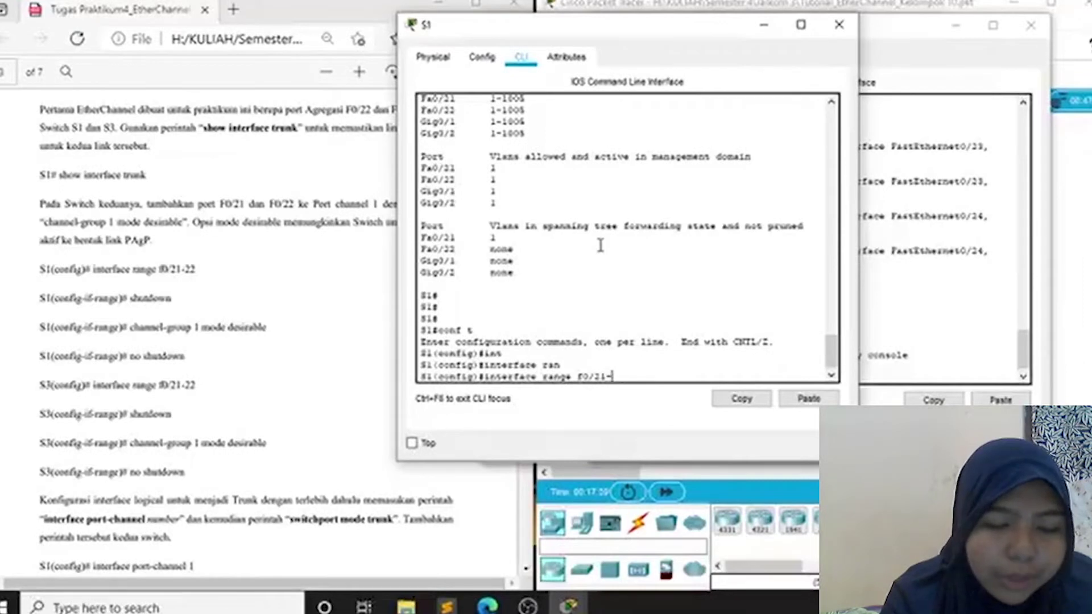
key(Return)
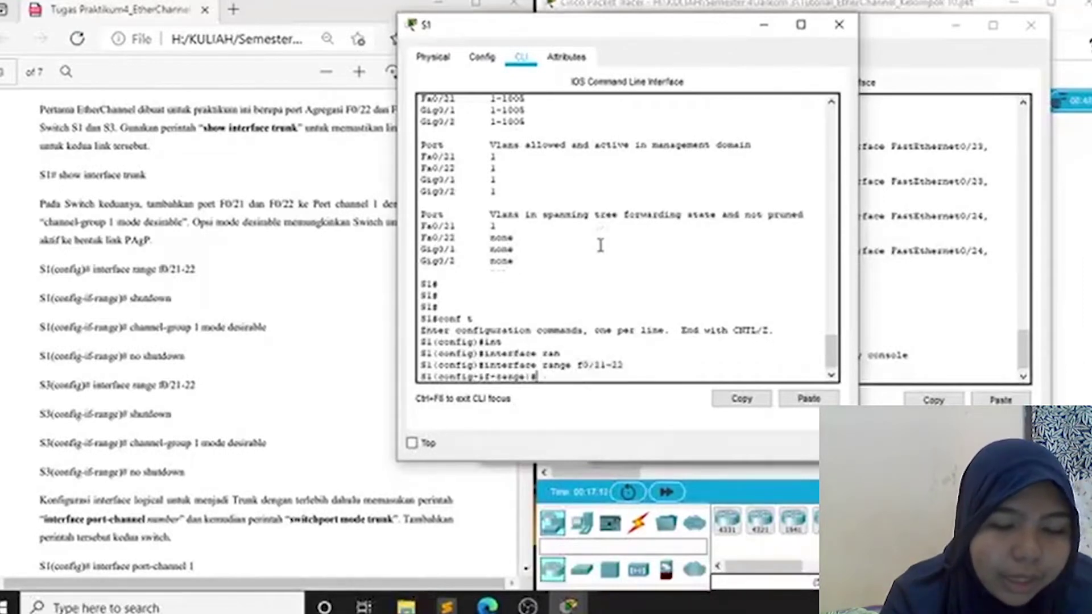
Shut down the f0/21-22 interface range on S1
text(sh)
key(Tab)
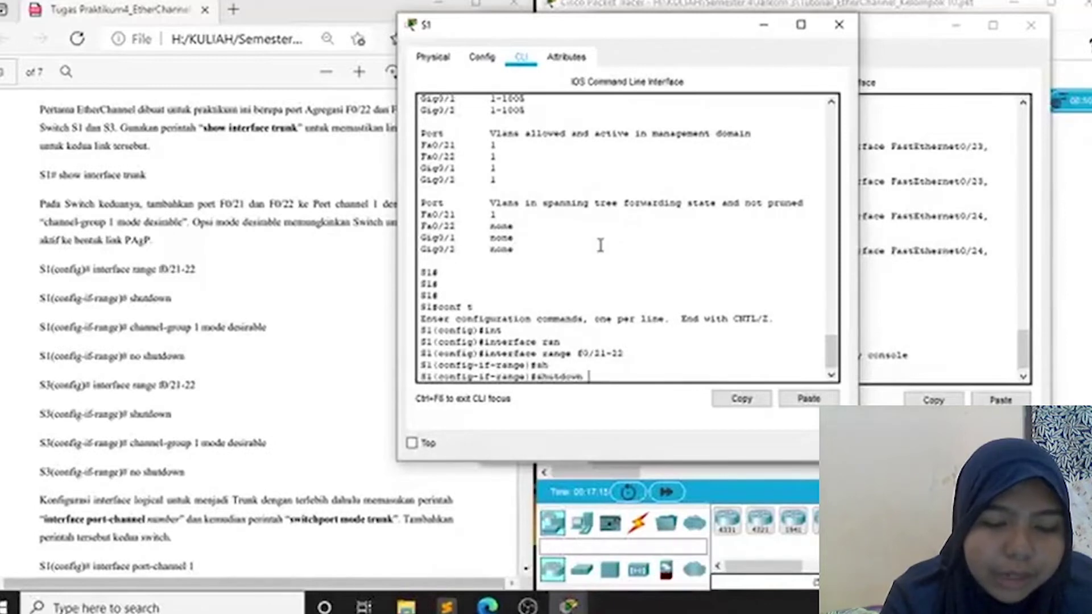
key(Return)
Begin entering the channel-group command for the f0/21-22 range on S1
text(ch)
key(Tab)
key(Tab)
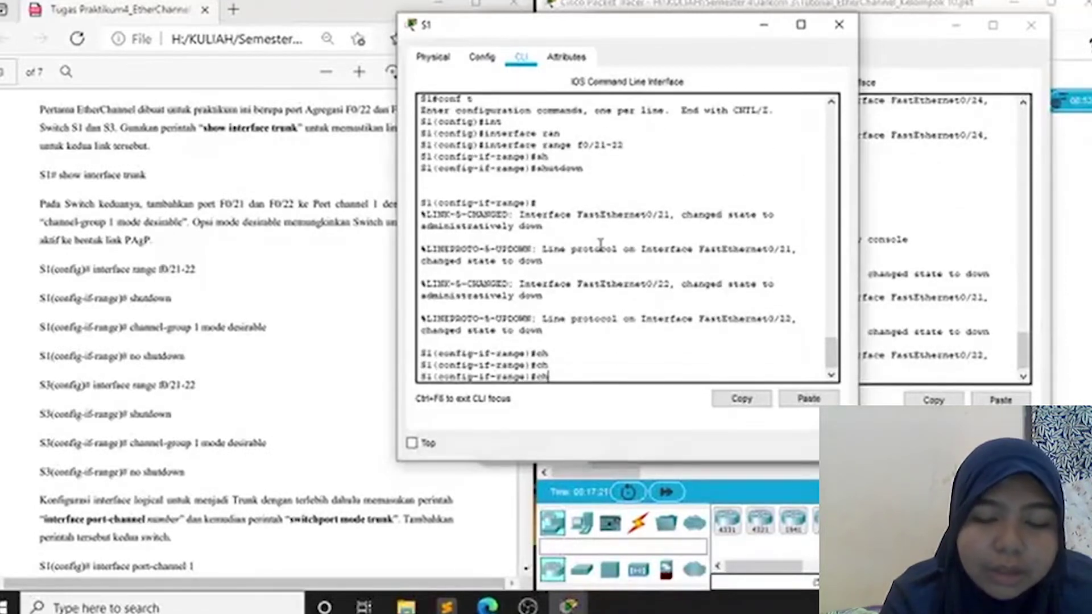
text(a)
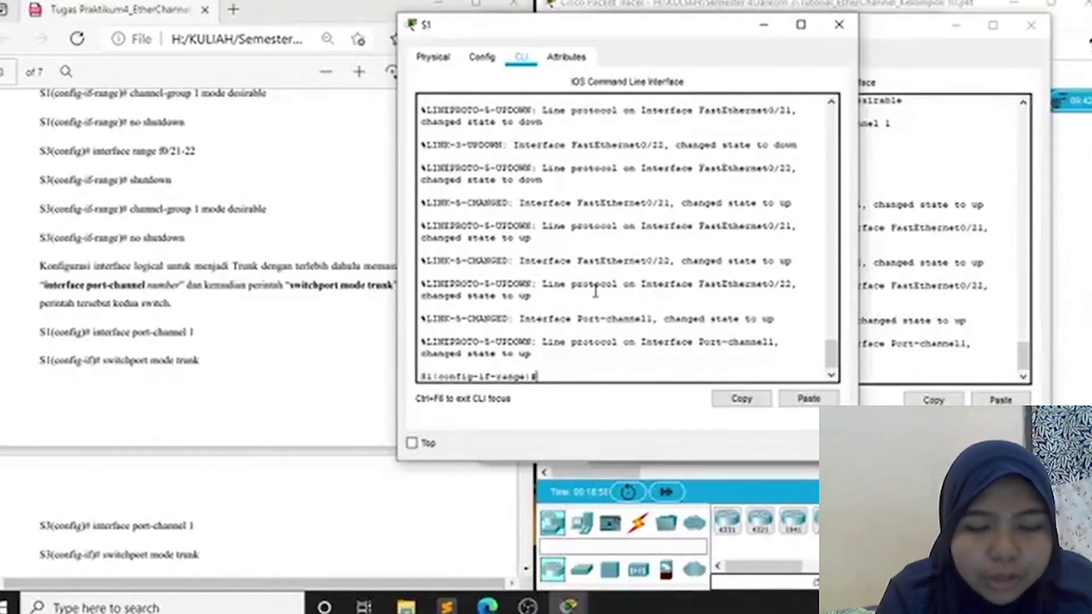
Exit interface range configuration on S1 back to global configuration mode
text(int)
key(Tab)
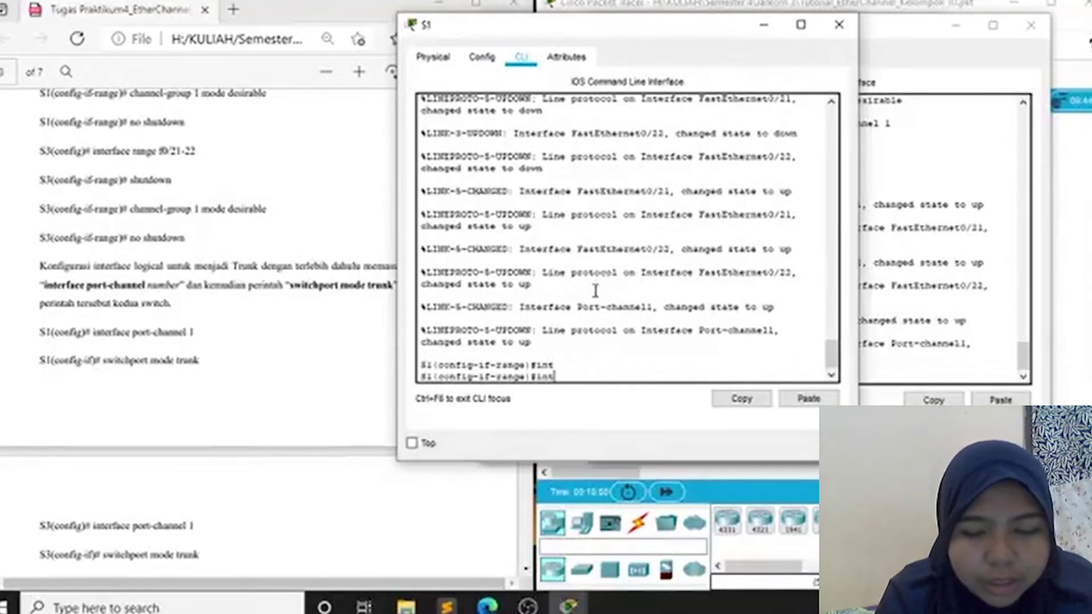
key(BackSpace)
key(BackSpace)
text(ex)
key(Return)
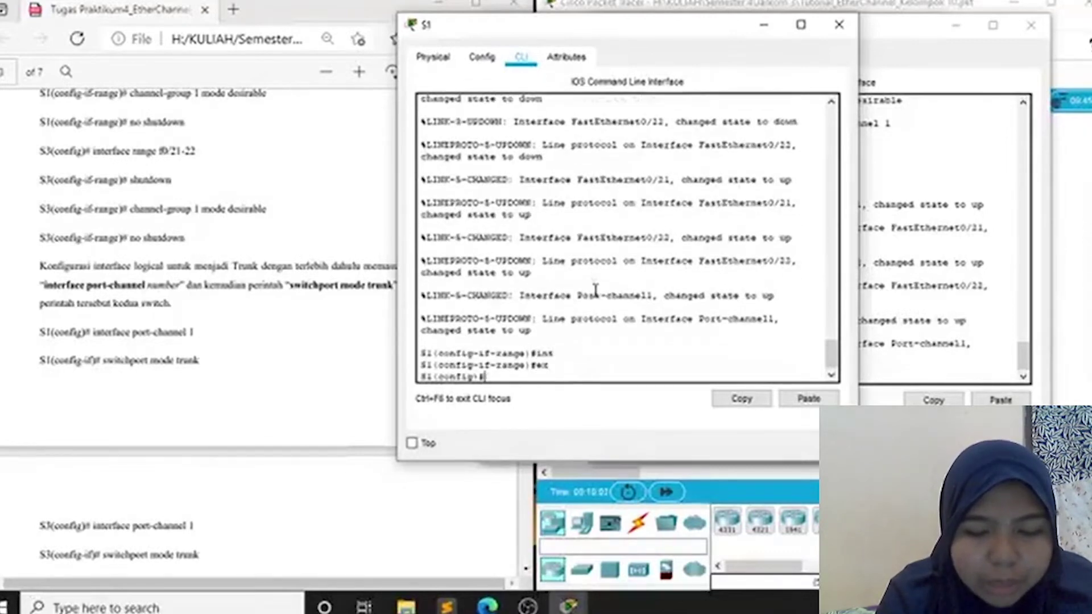
Enter interface configuration for port-channel 1 on S1
text(interface port)
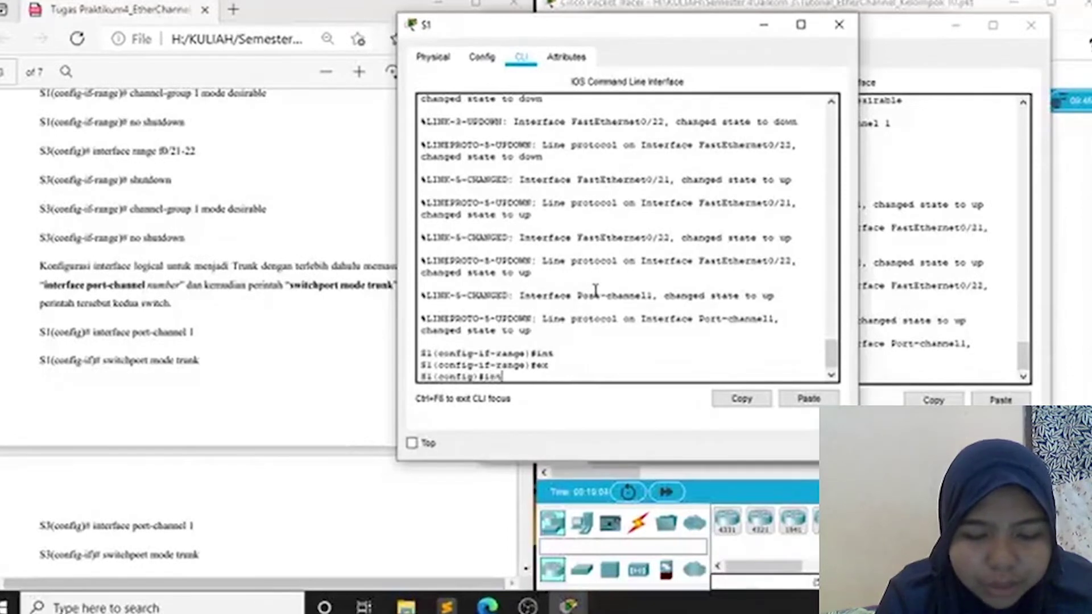
key(Tab)
text(port)
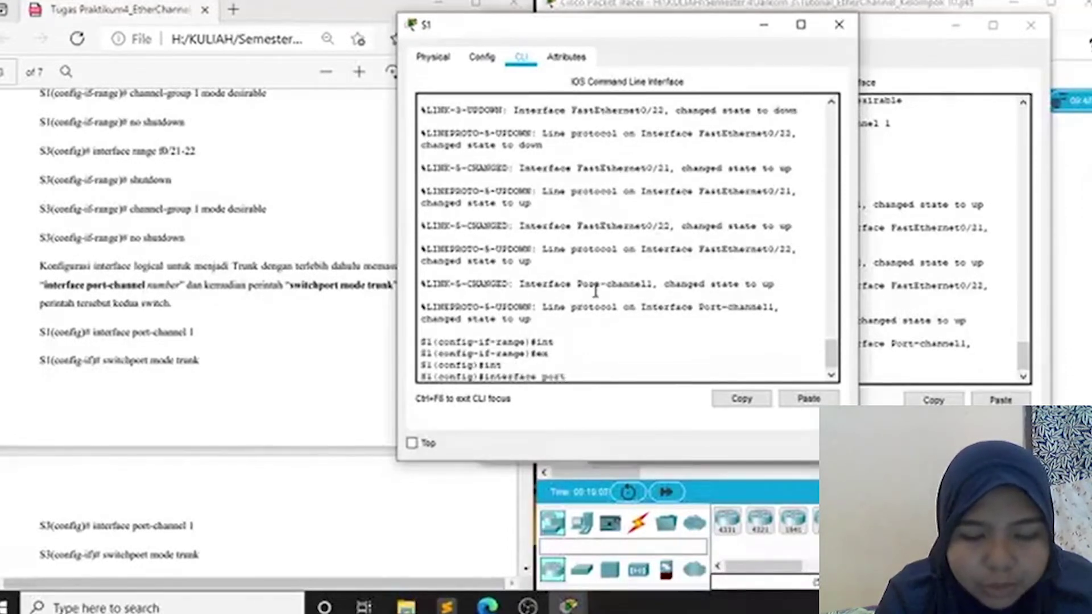
key(Tab)
text(1)
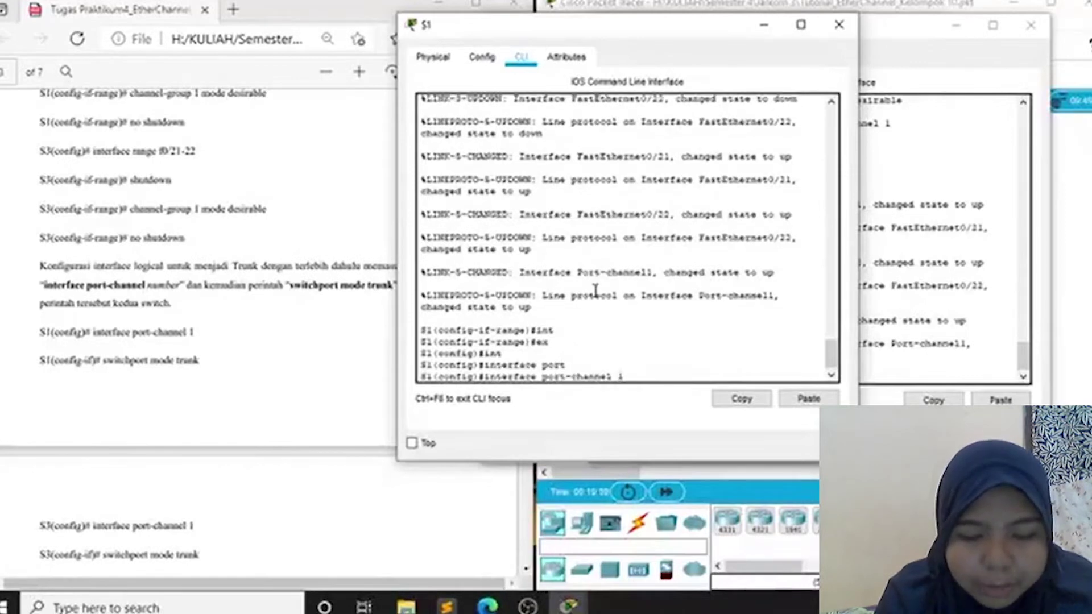
key(Return)
Set port-channel 1 on S1 to trunk mode with switchport mode trunk
text(sho)
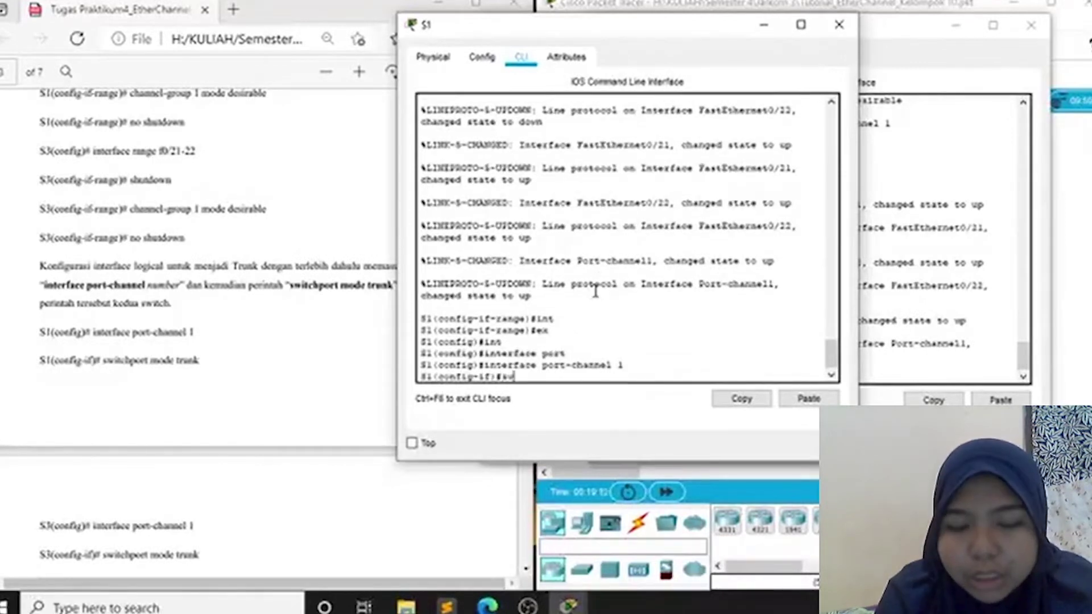
text(w)
key(Tab)
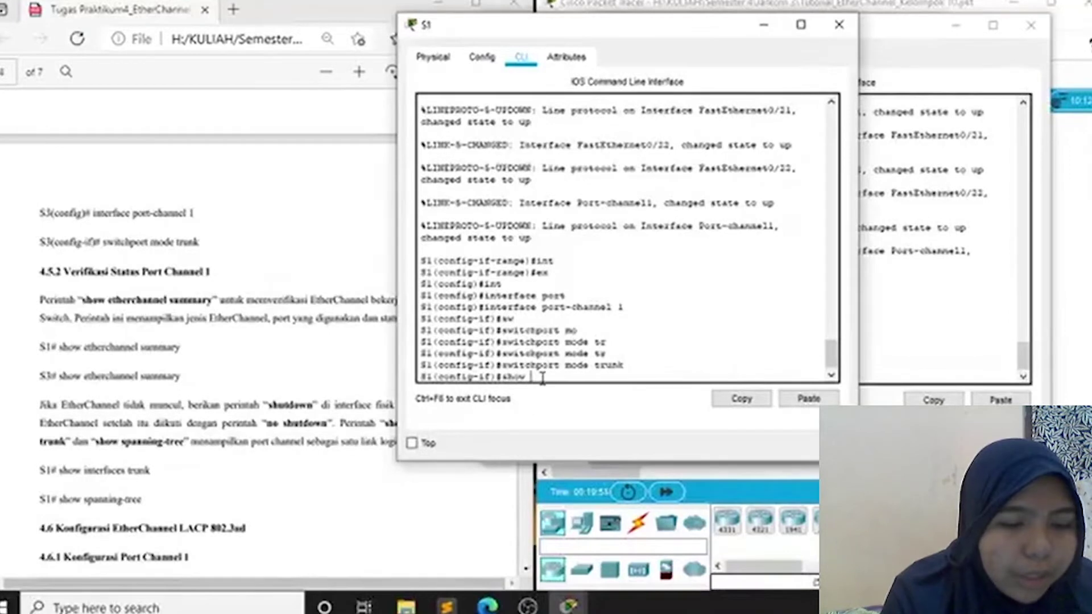
Clear the unfinished show command and return S1 to privileged EXEC mode with end
key(BackSpace)
key(BackSpace)
key(BackSpace)
key(BackSpace)
text(end)
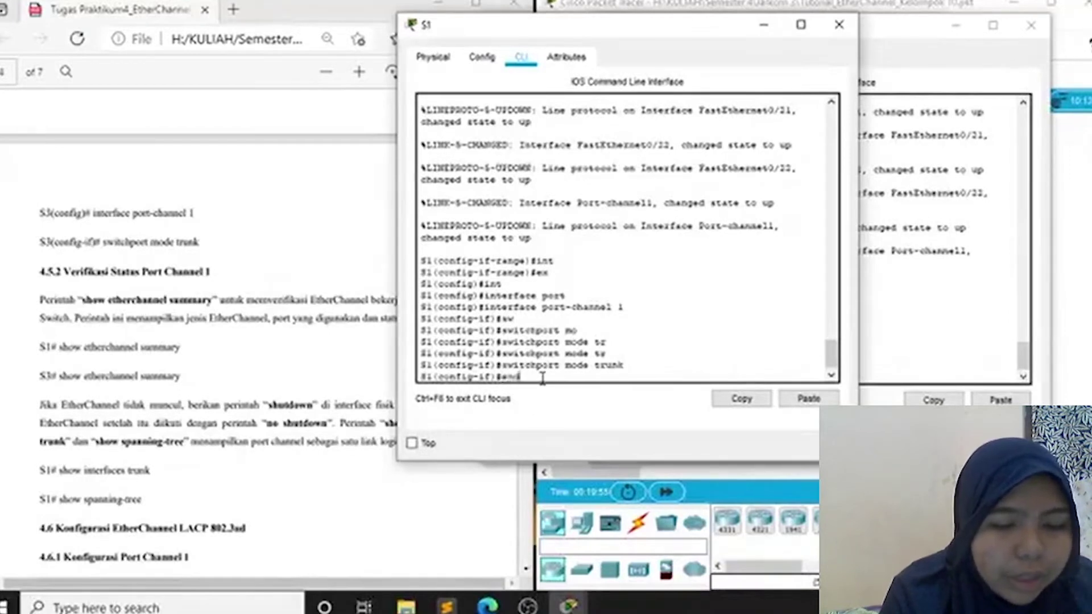
key(Return)
key(Return)
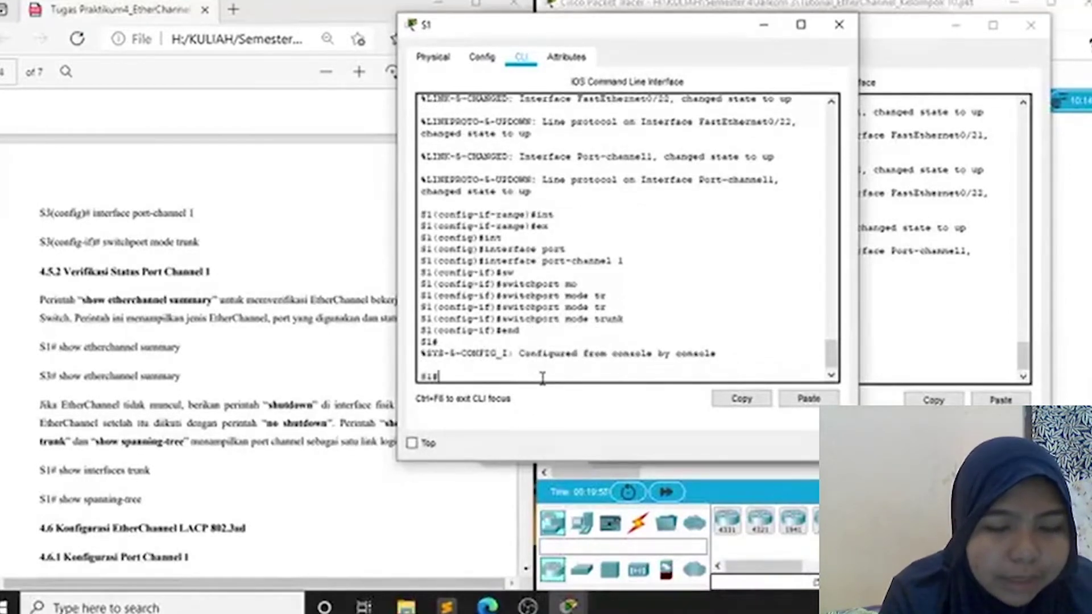
Display the EtherChannel summary on S1 with show etherchannel summary
text(sh)
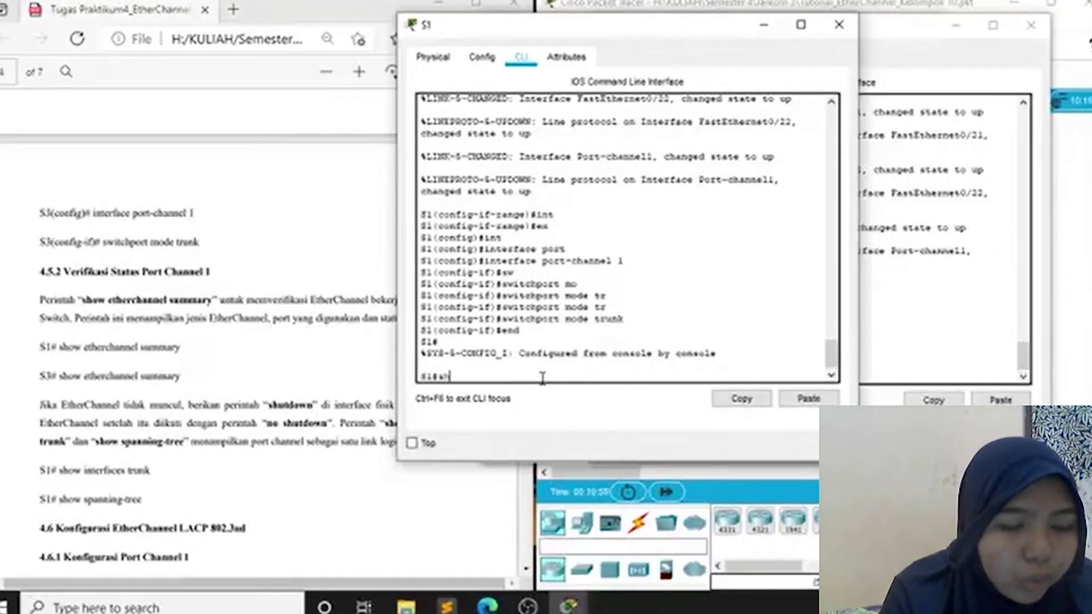
key(Tab)
text(eth)
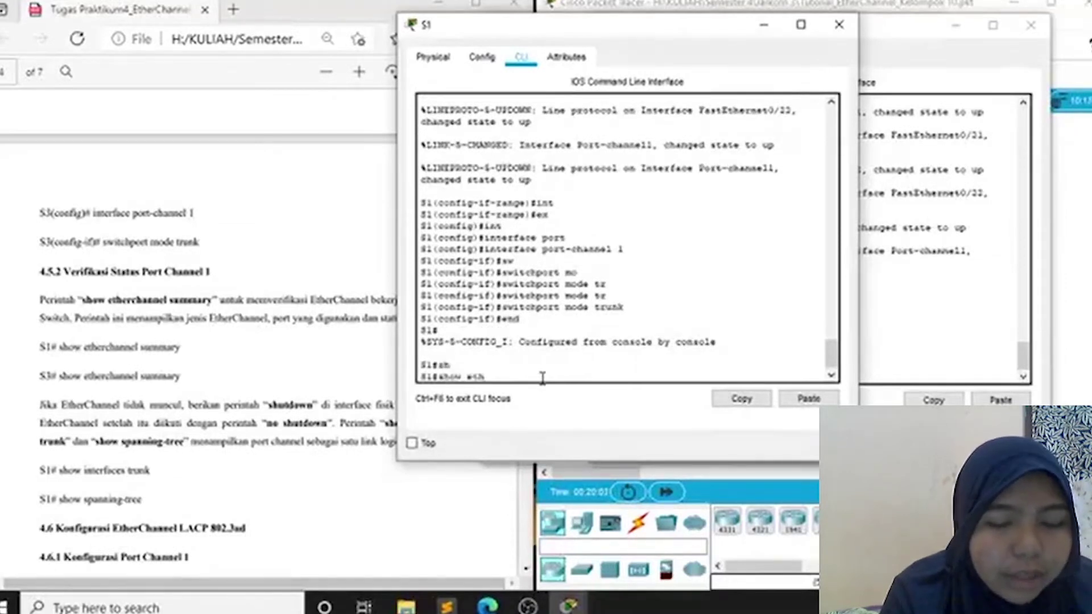
key(Tab)
text(s)
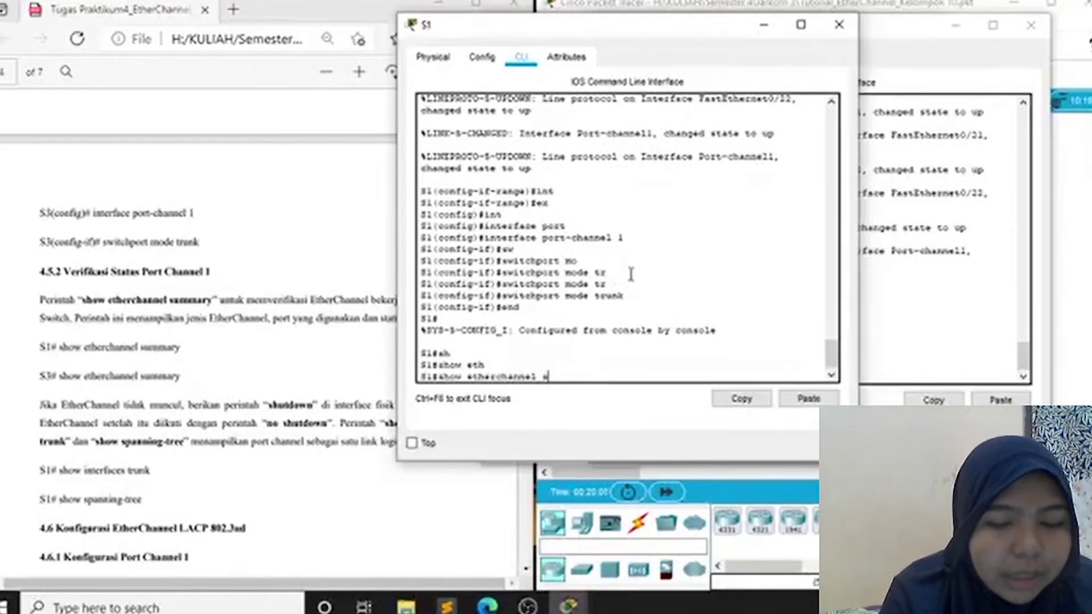
text(u)
key(Tab)
key(Return)
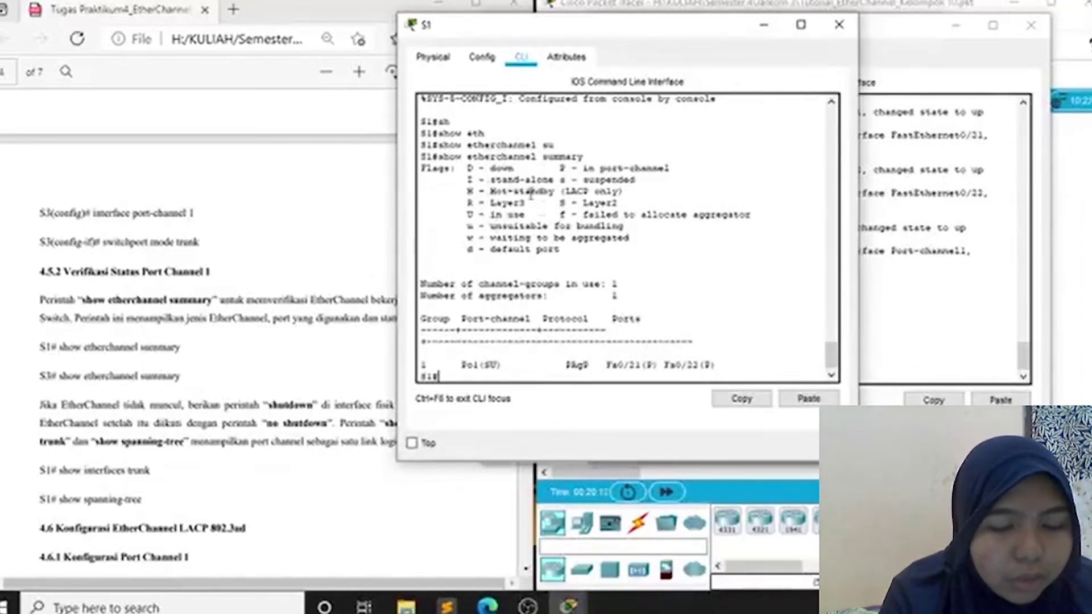
Switch to the S3 console and display its EtherChannel summary with show etherchannel summary
click(910, 342)
text(show)
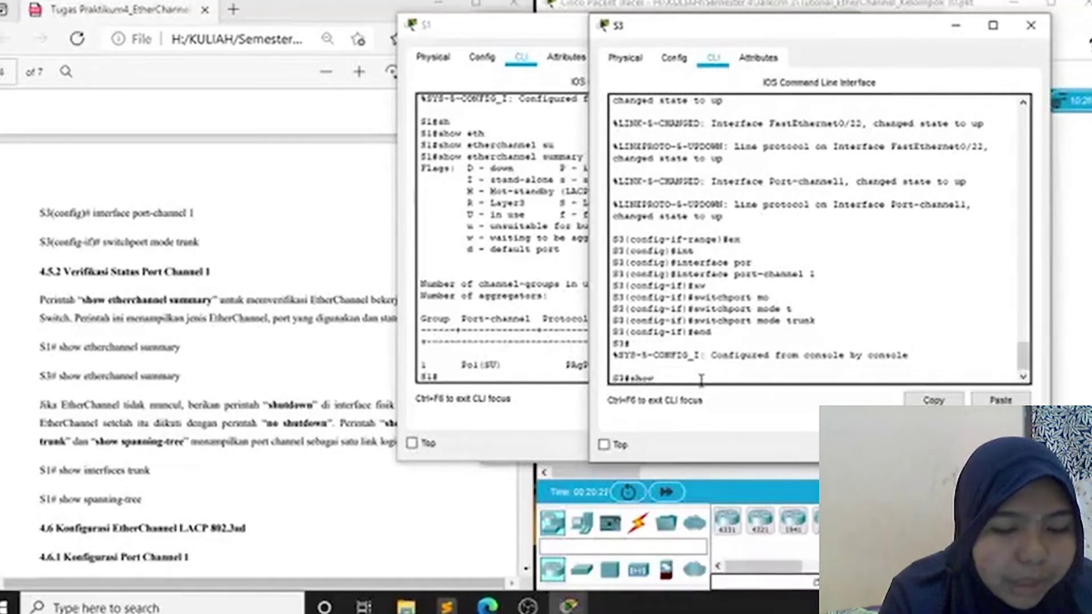
text( e)
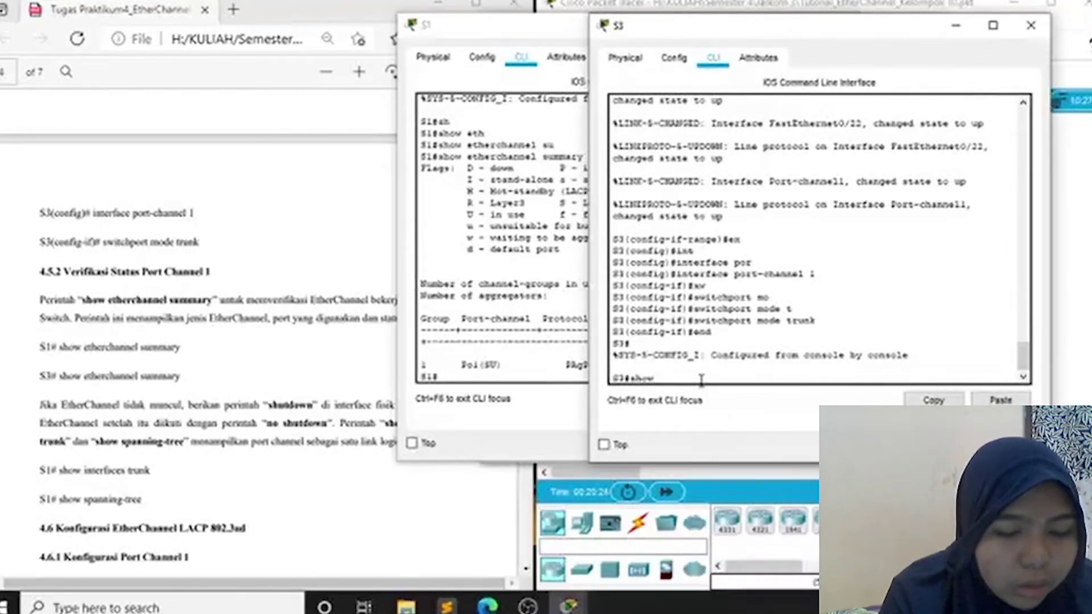
text(t)
key(Tab)
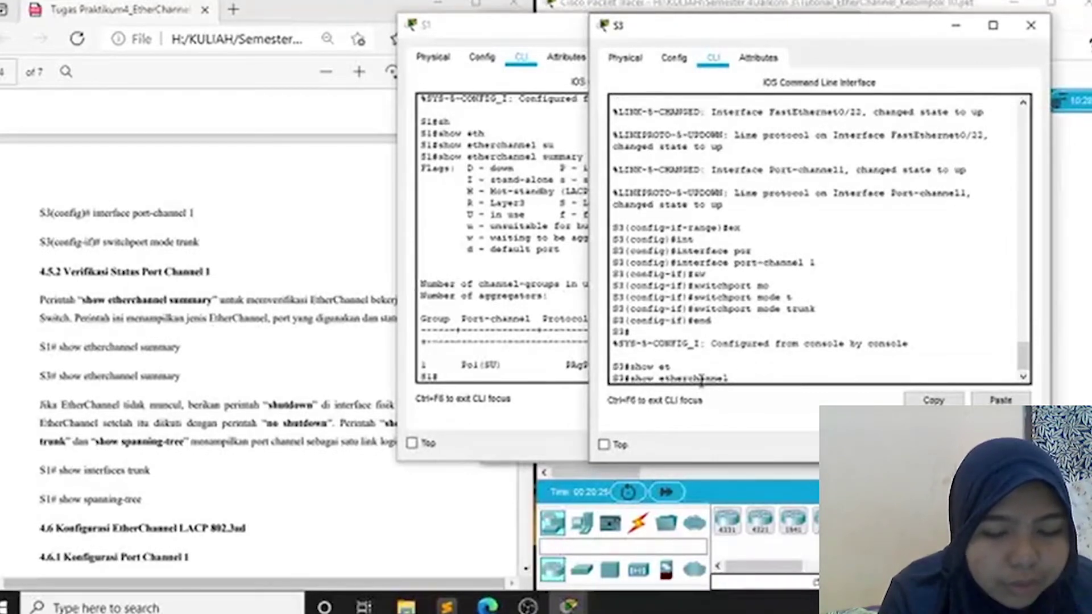
text(sum)
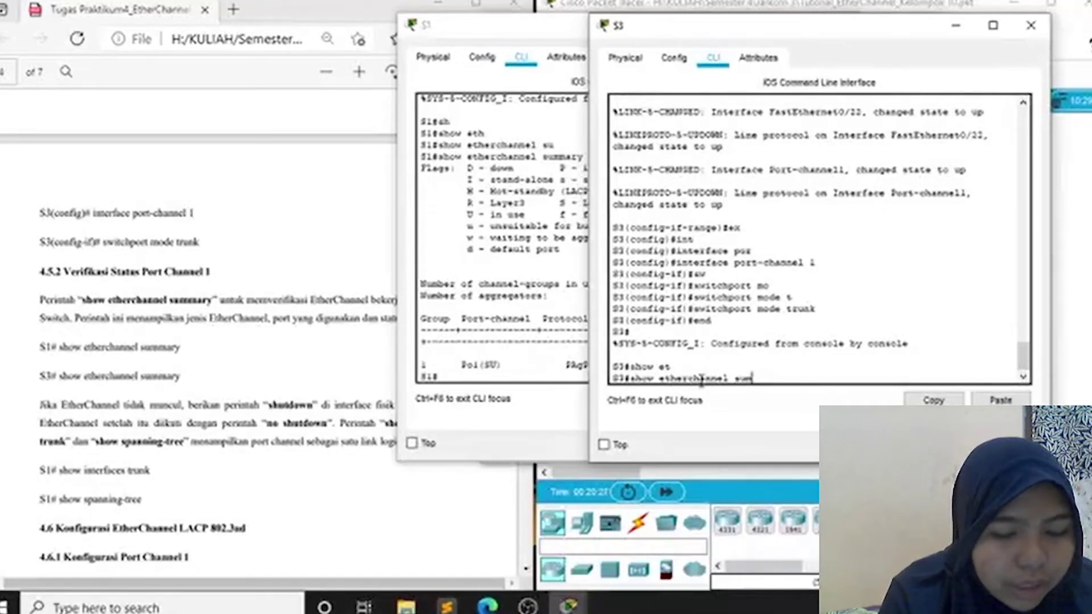
key(Tab)
key(Return)
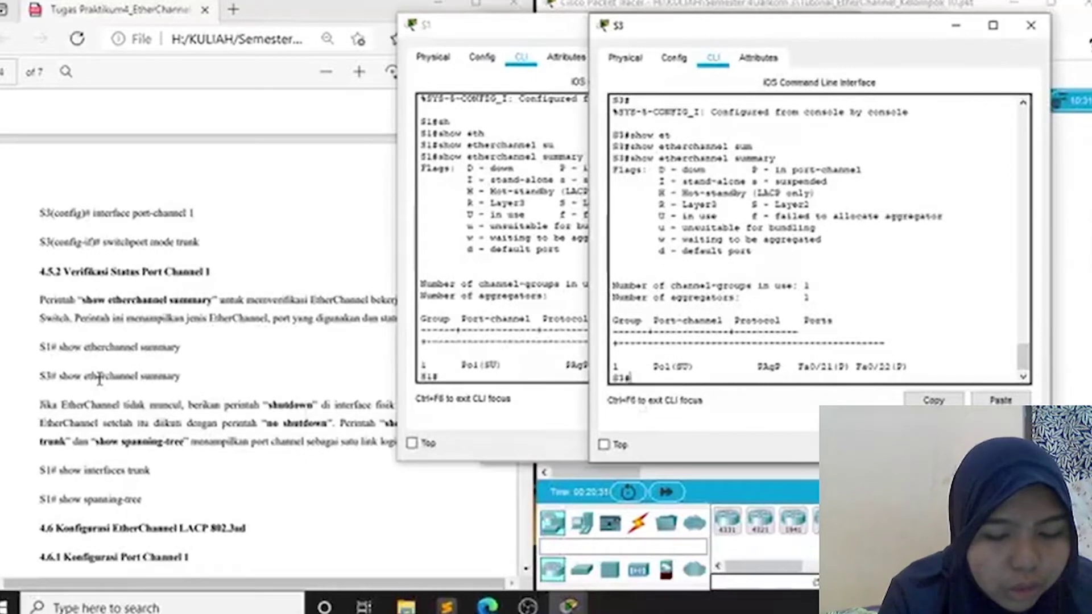
Return to the S1 console and display its trunk interfaces with show interfaces trunk
scroll(285, 341, down, 2)
click(467, 376)
text(sh)
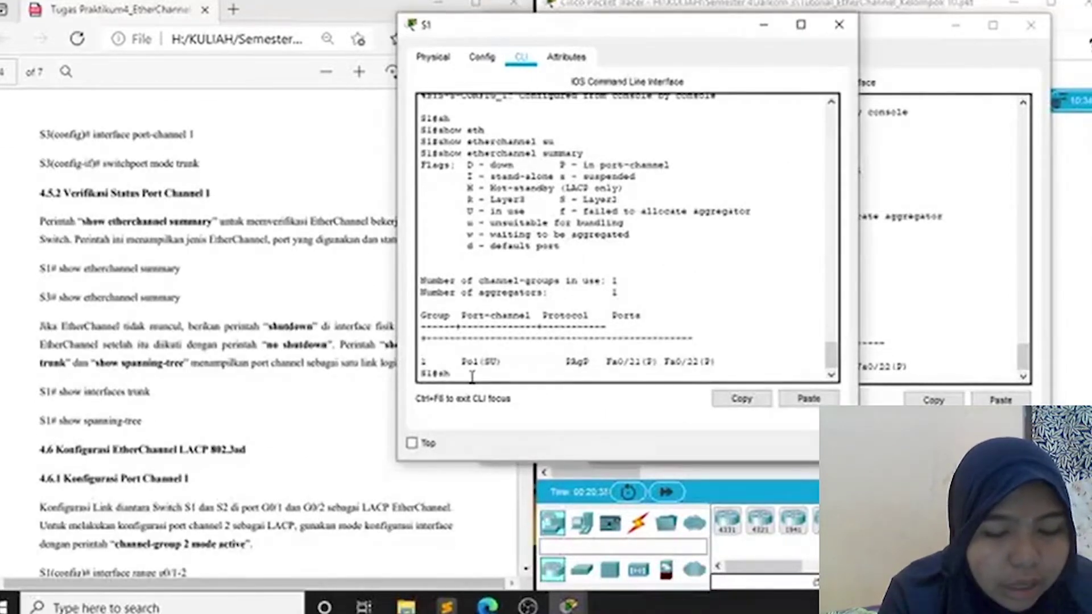
key(Tab)
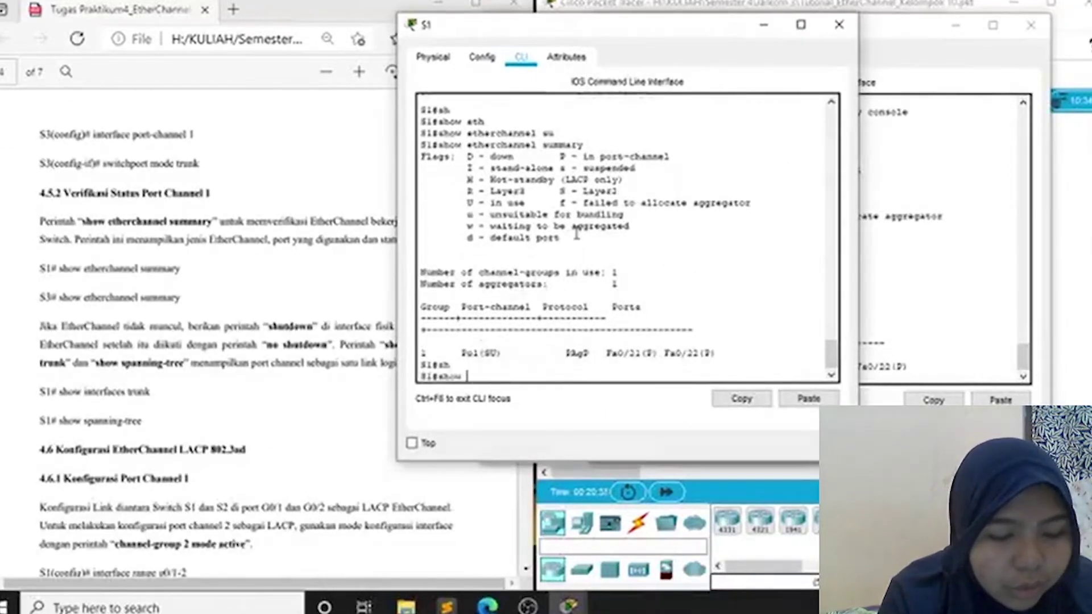
text(interfaces tr)
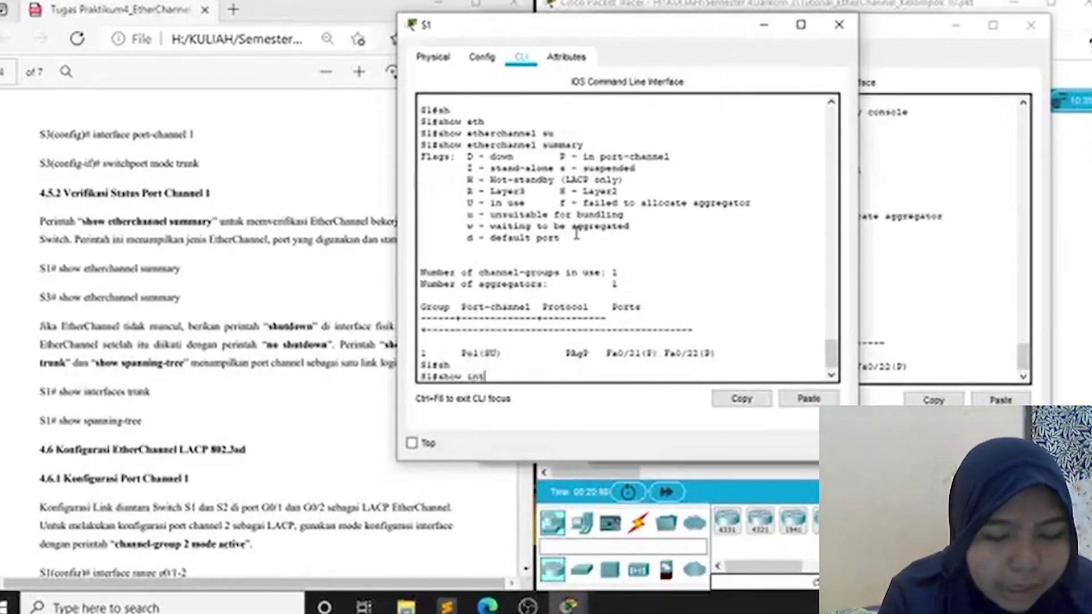
key(Tab)
text(tr)
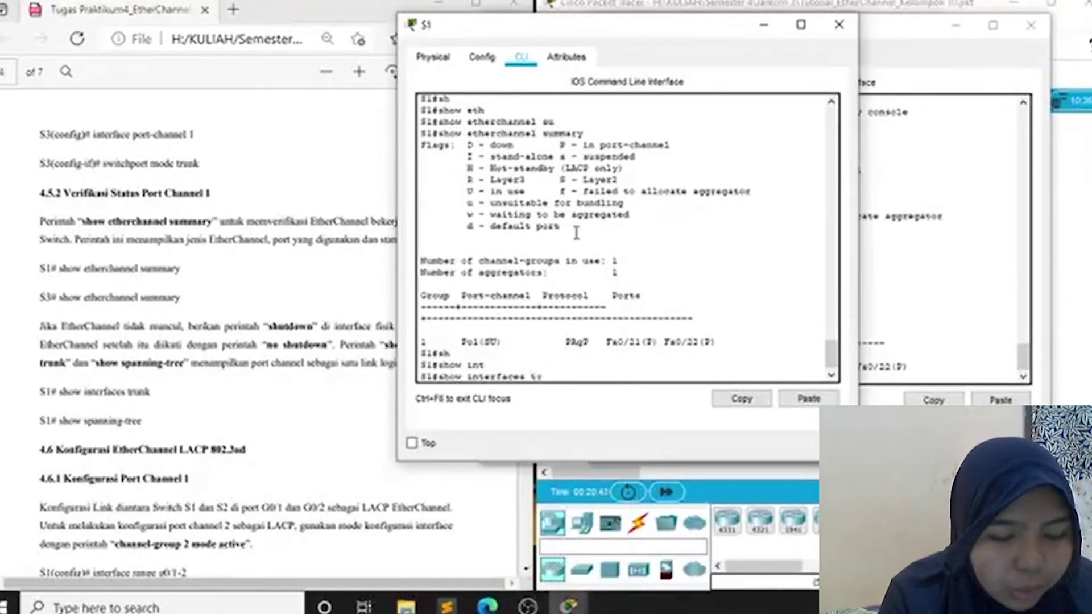
key(Tab)
key(Return)
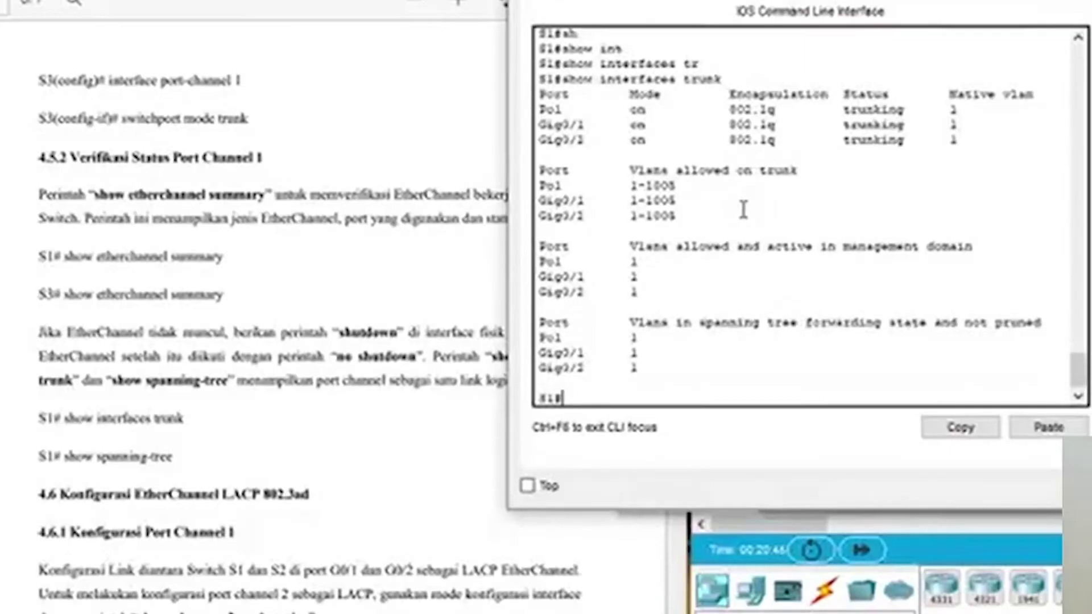
Display the spanning-tree status on S1 with show spanning-tree
text(show)
key(Tab)
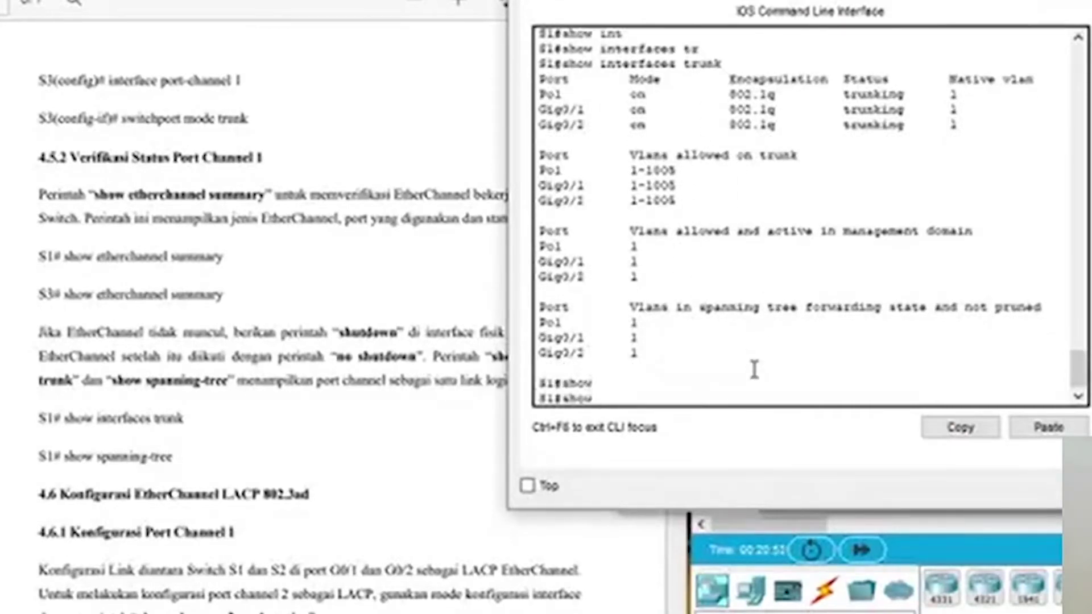
text(spa)
key(Tab)
key(Return)
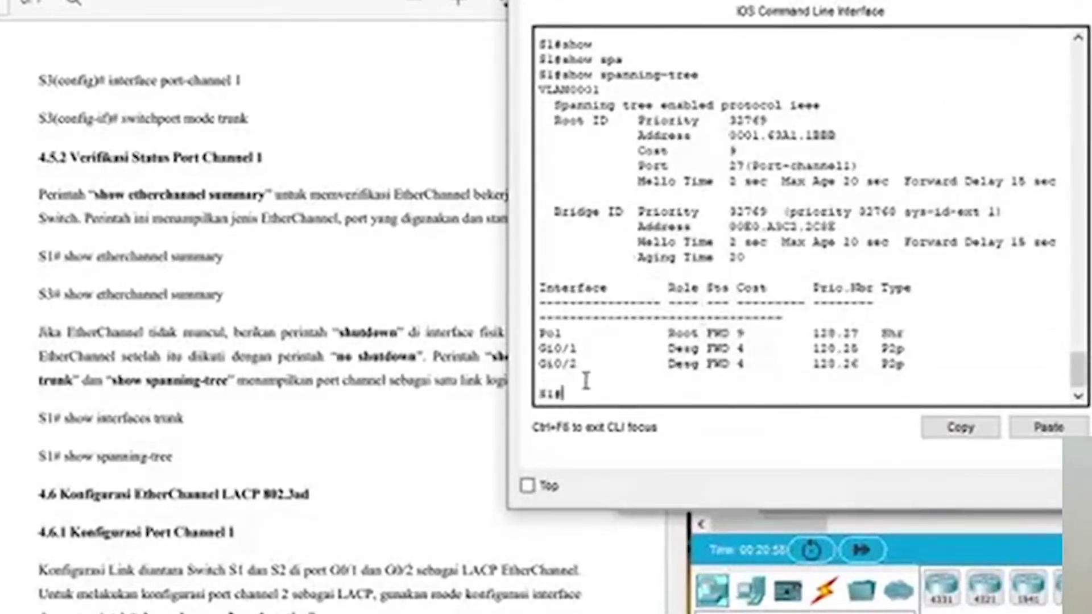
Enter global configuration mode on S1 and select the interfaces with interface range g0/1-2
scroll(199, 378, down, 3)
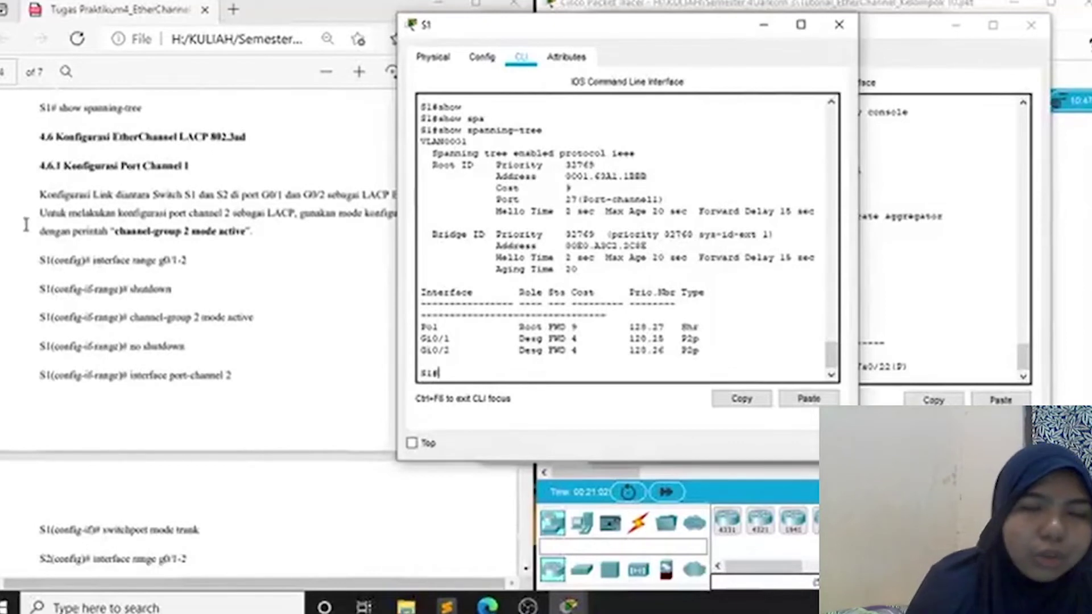
scroll(41, 241, down, 3)
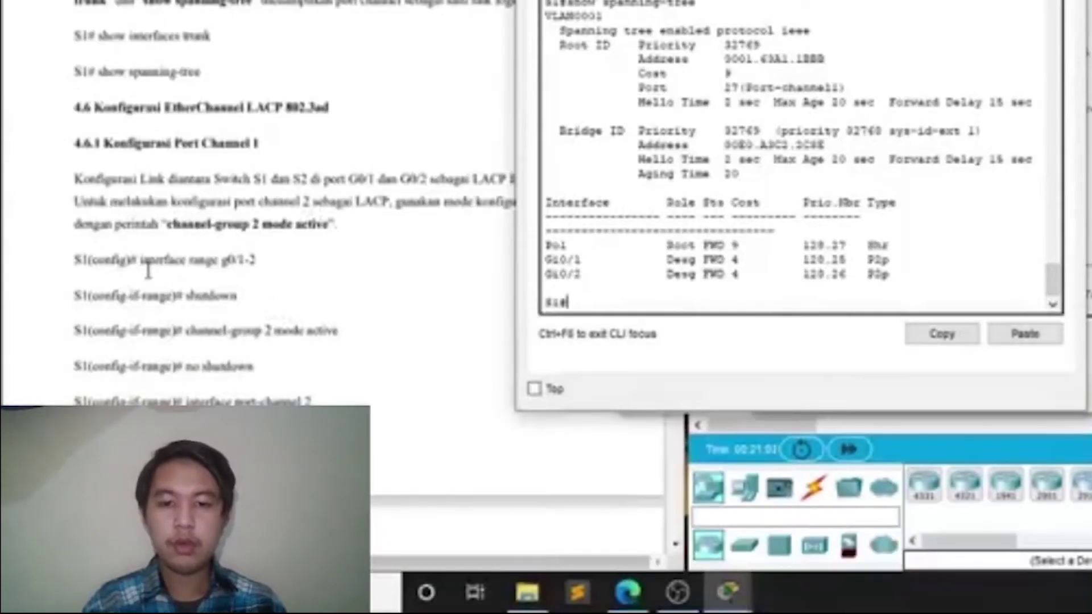
scroll(149, 270, down, 3)
scroll(397, 207, down, 4)
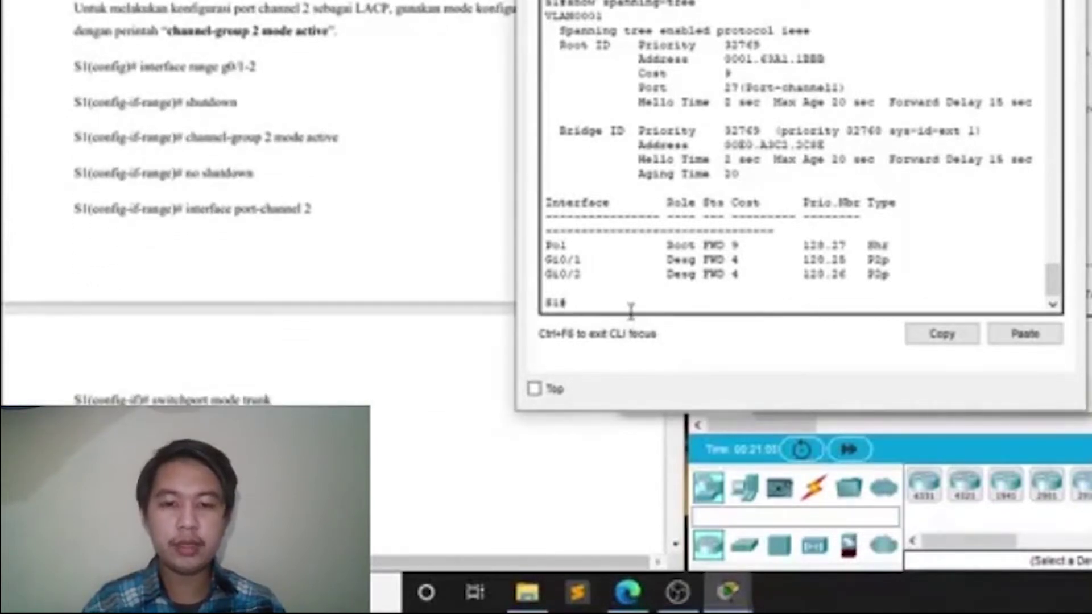
text(conf t)
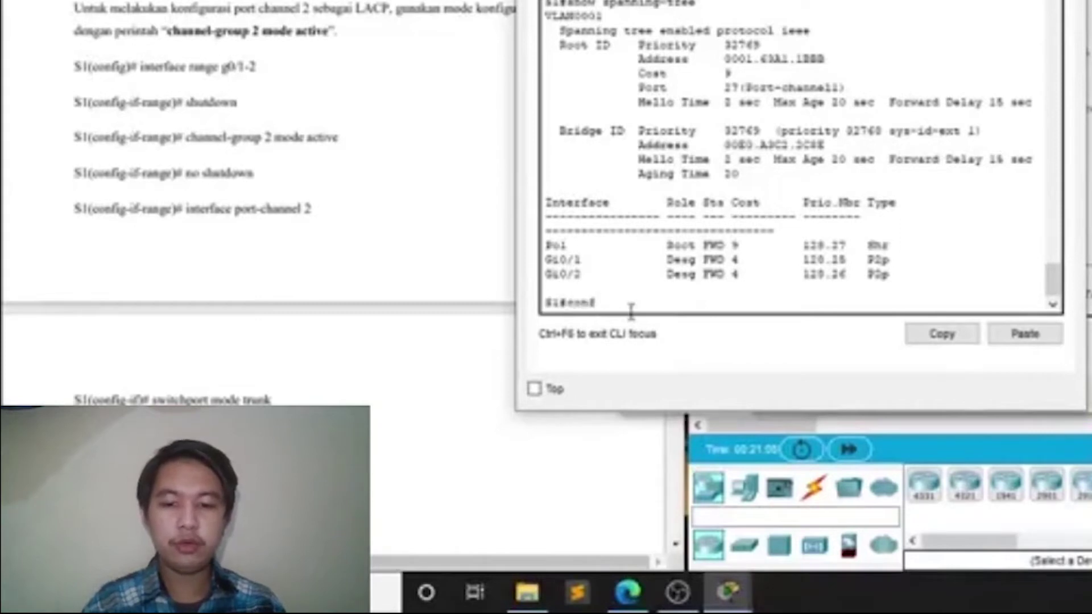
key(Return)
text(int)
key(Tab)
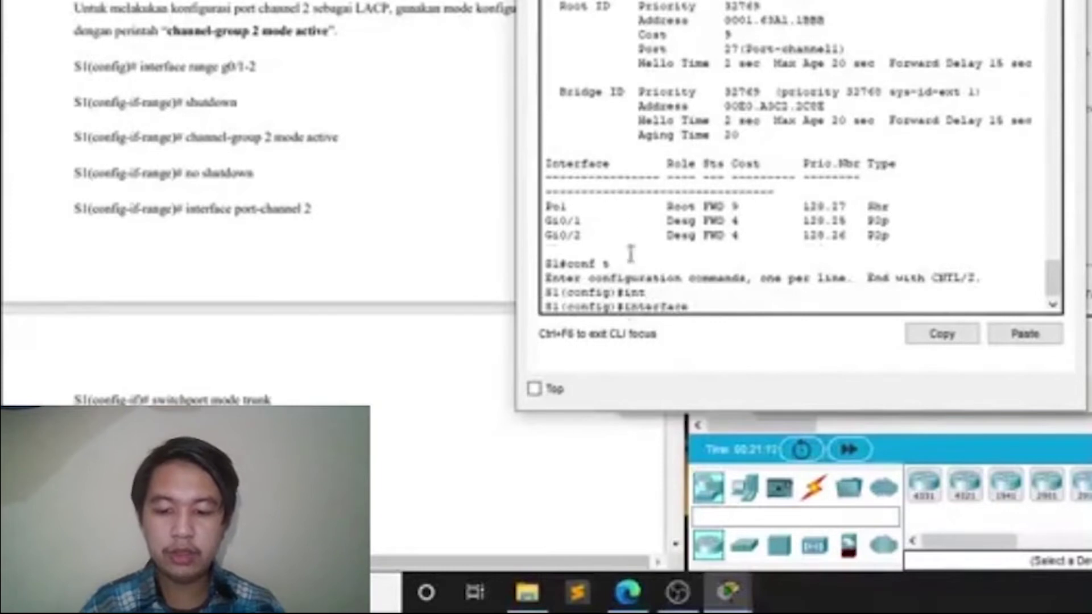
text(ran)
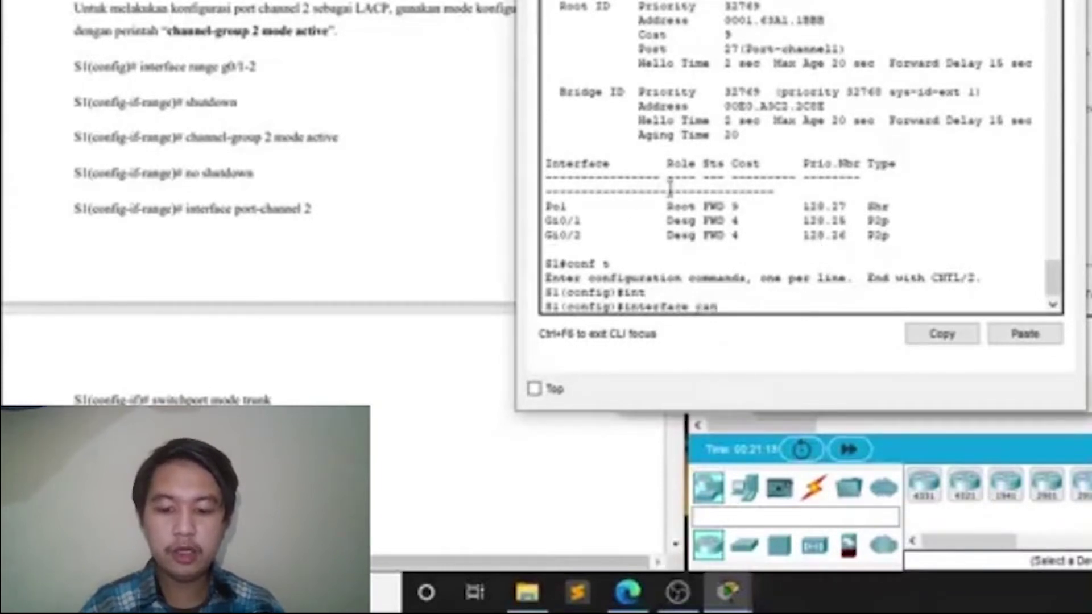
key(Tab)
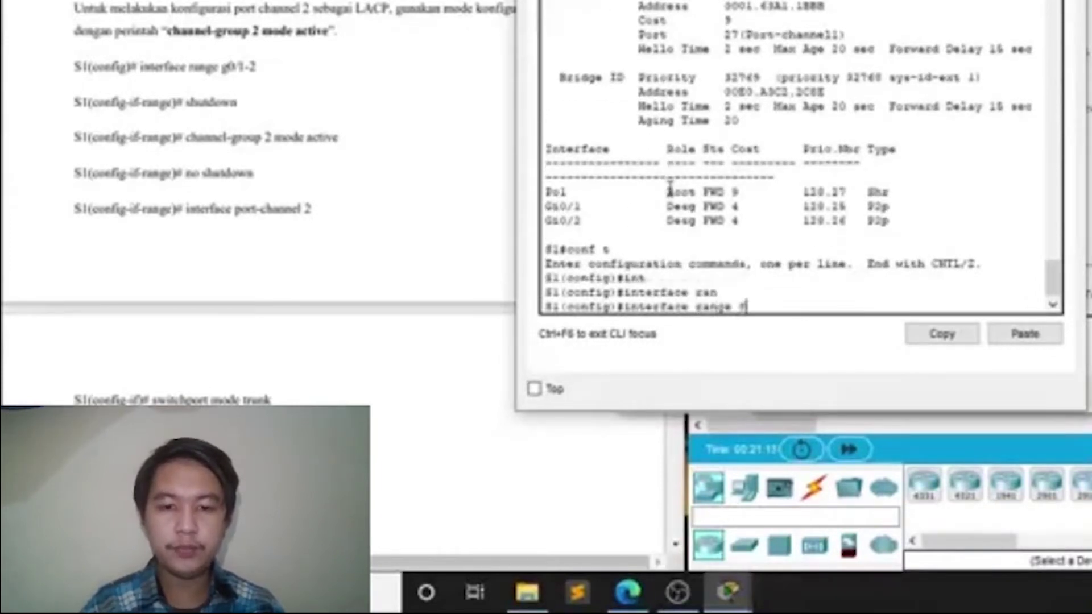
text(g0/)
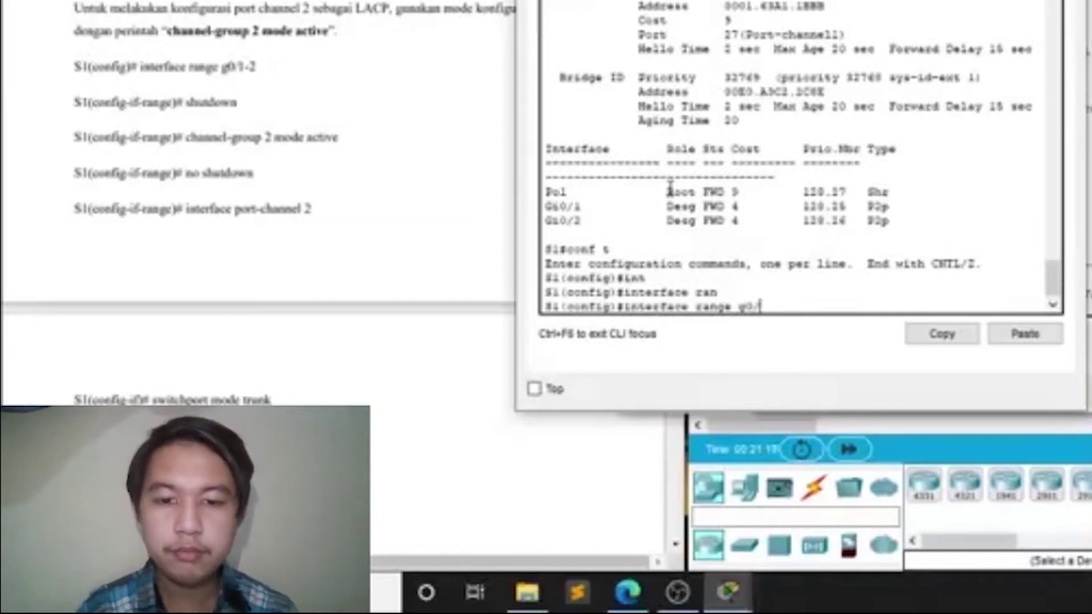
text(1-2)
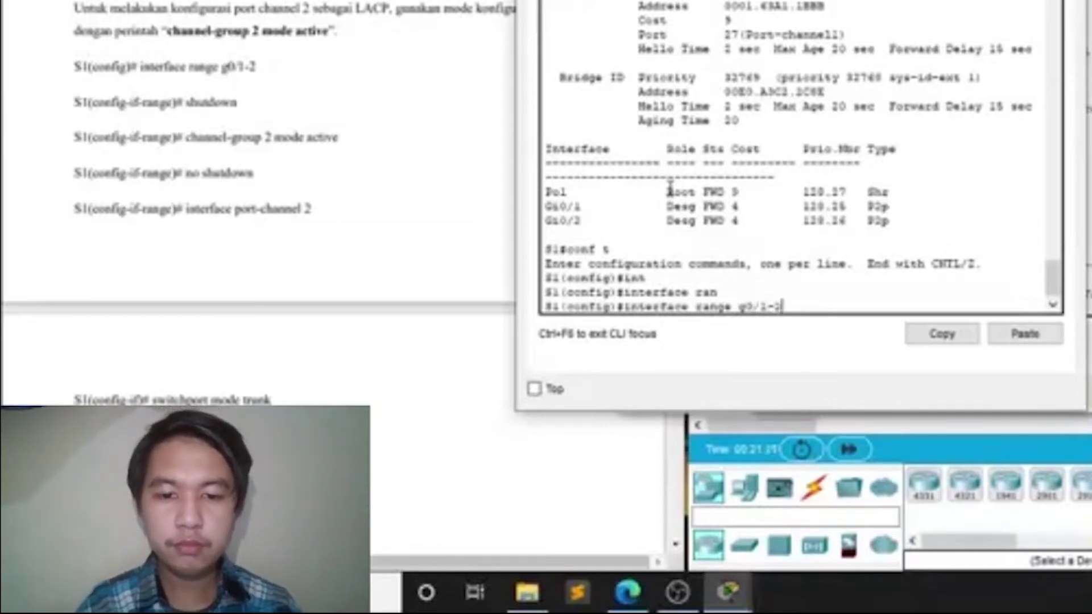
key(Return)
Disable S1's g0/1-2 interfaces with shutdown
text(sh)
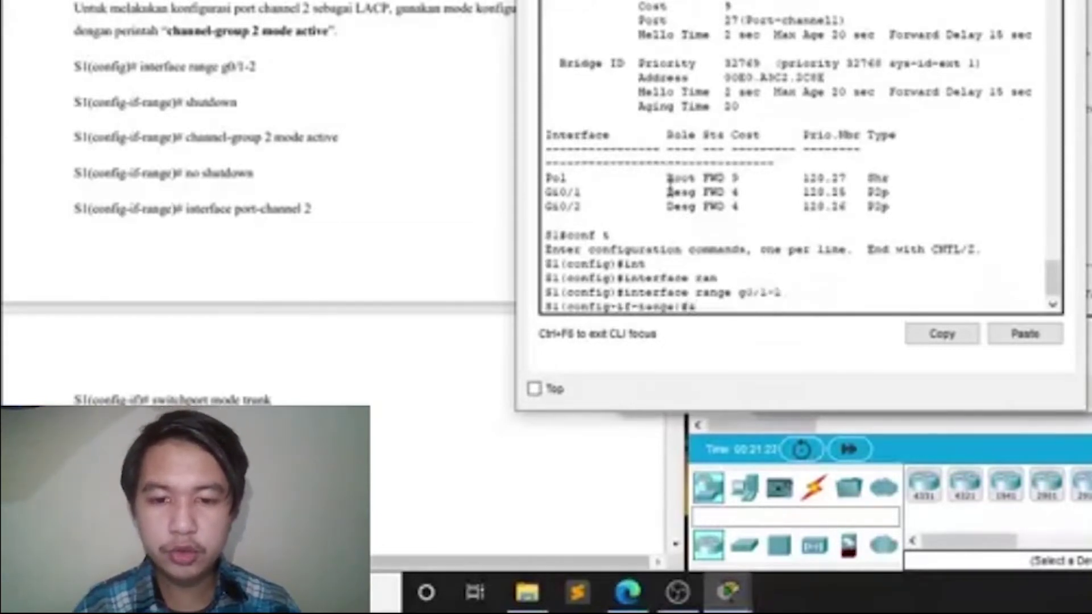
text(ut)
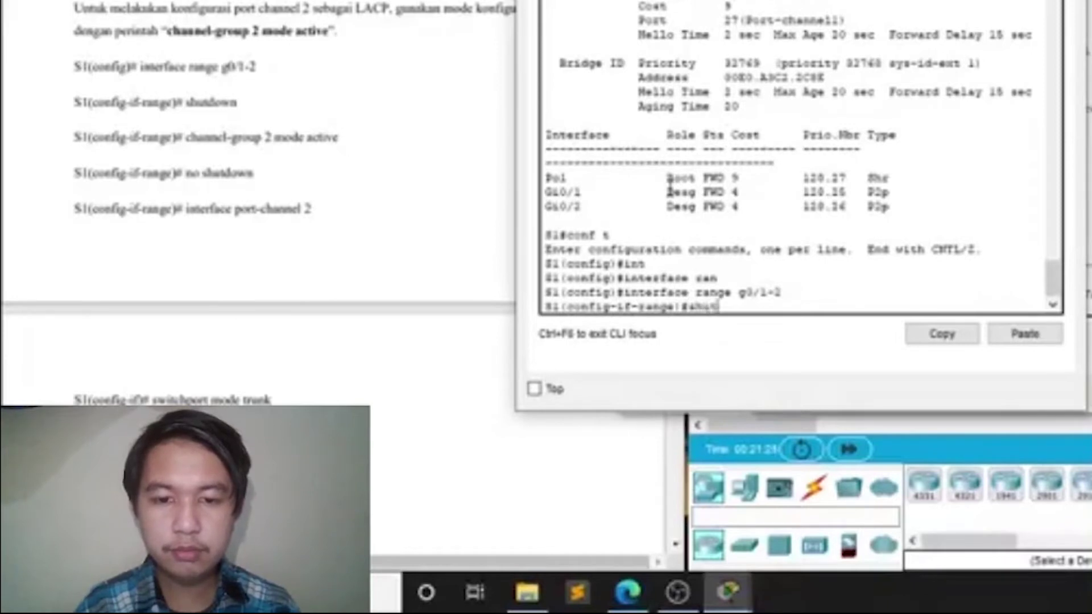
text(d)
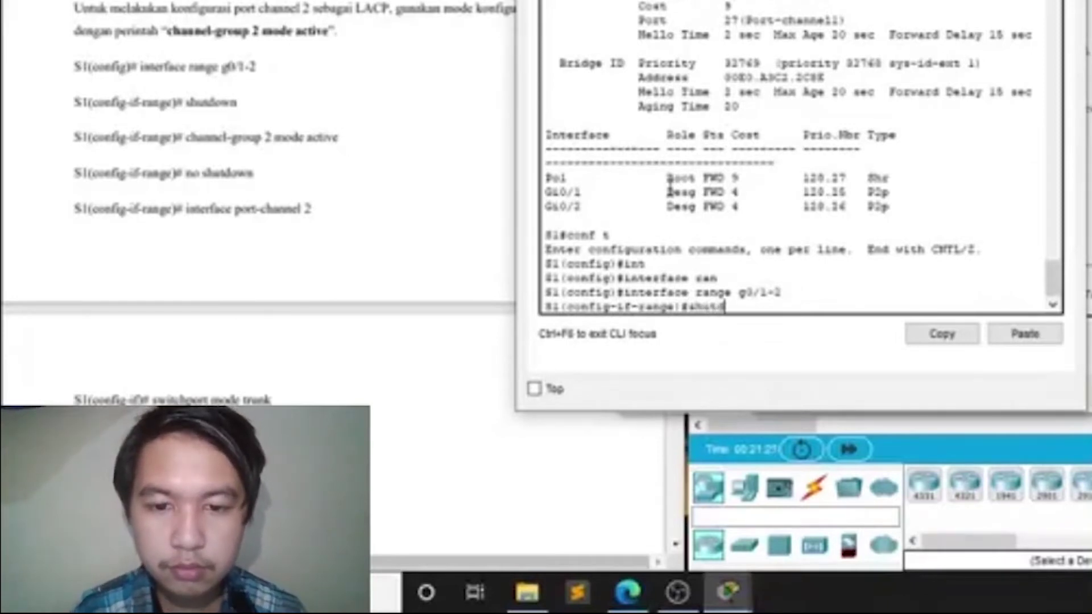
key(Tab)
key(Return)
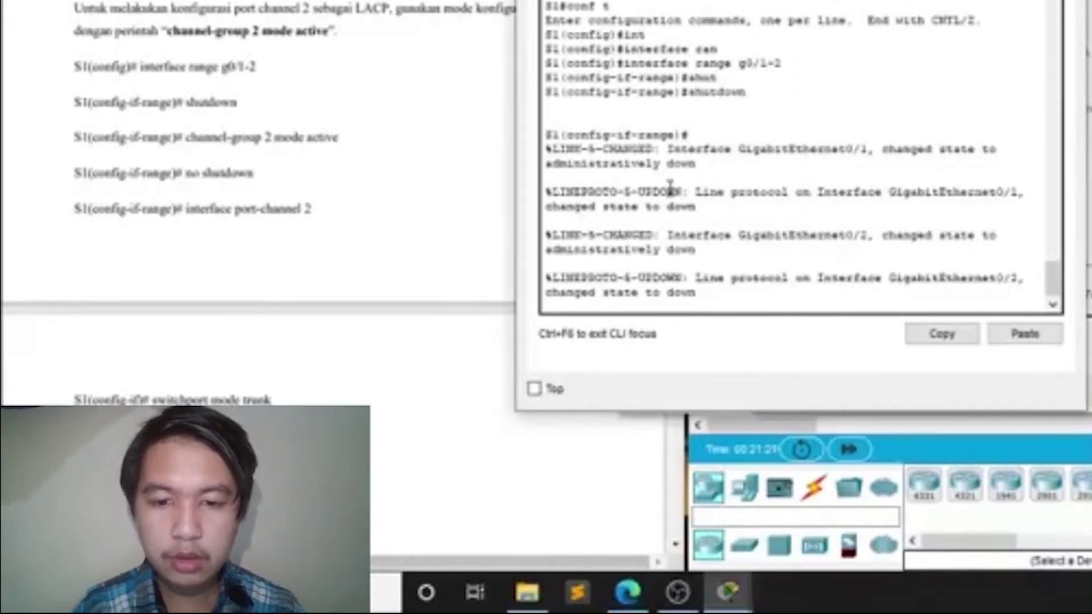
key(Return)
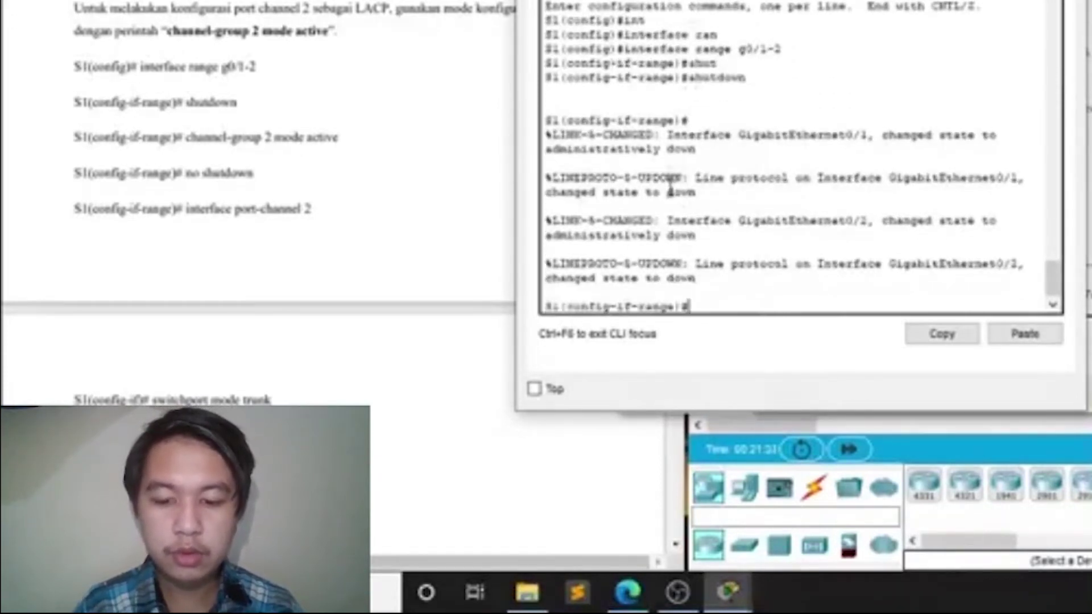
Assign S1's g0/1-2 interfaces to an LACP EtherChannel with channel-group 2 mode active
text(cha)
key(Tab)
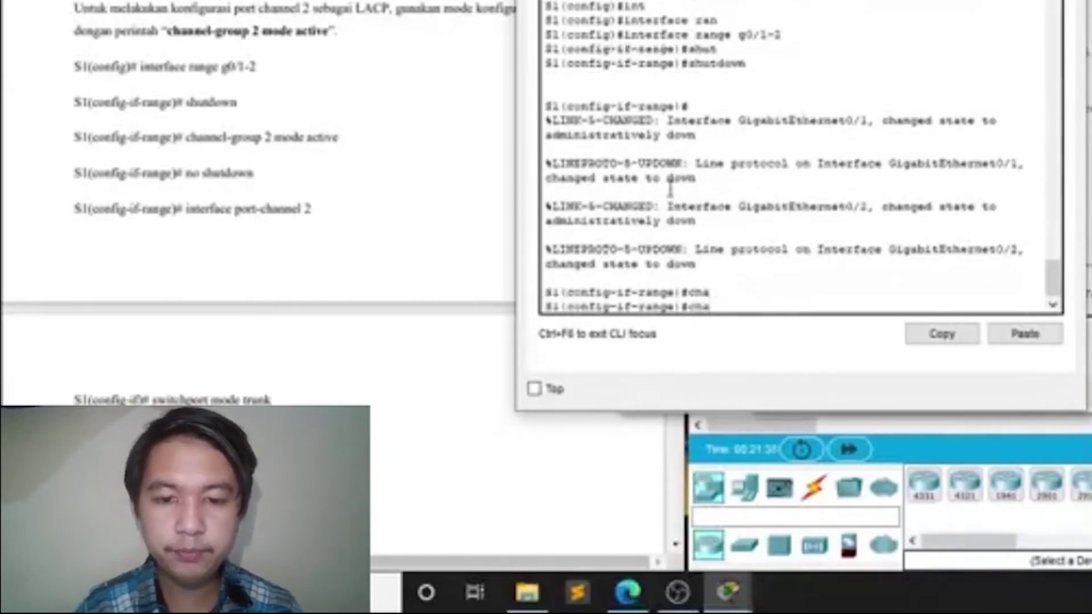
text(nnel)
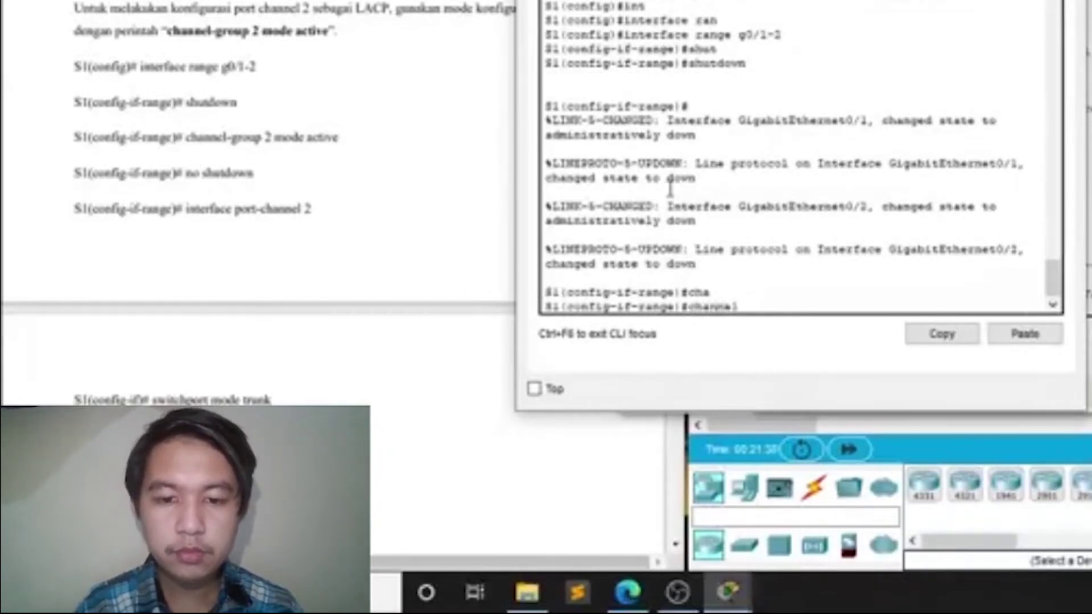
text(-gro)
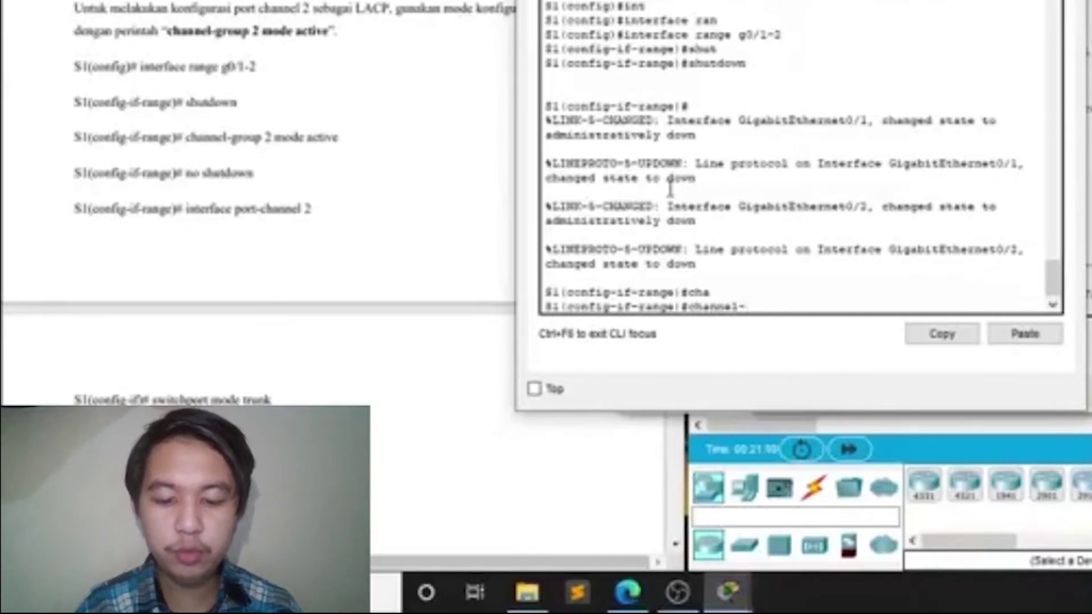
key(BackSpace)
key(BackSpace)
text(roup)
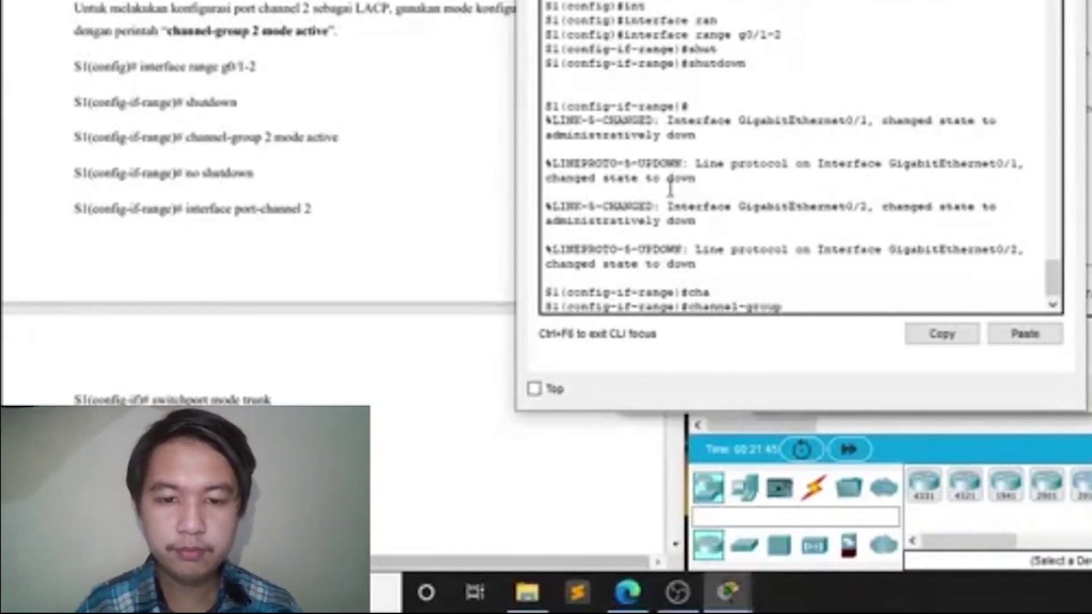
text( 2 mode a)
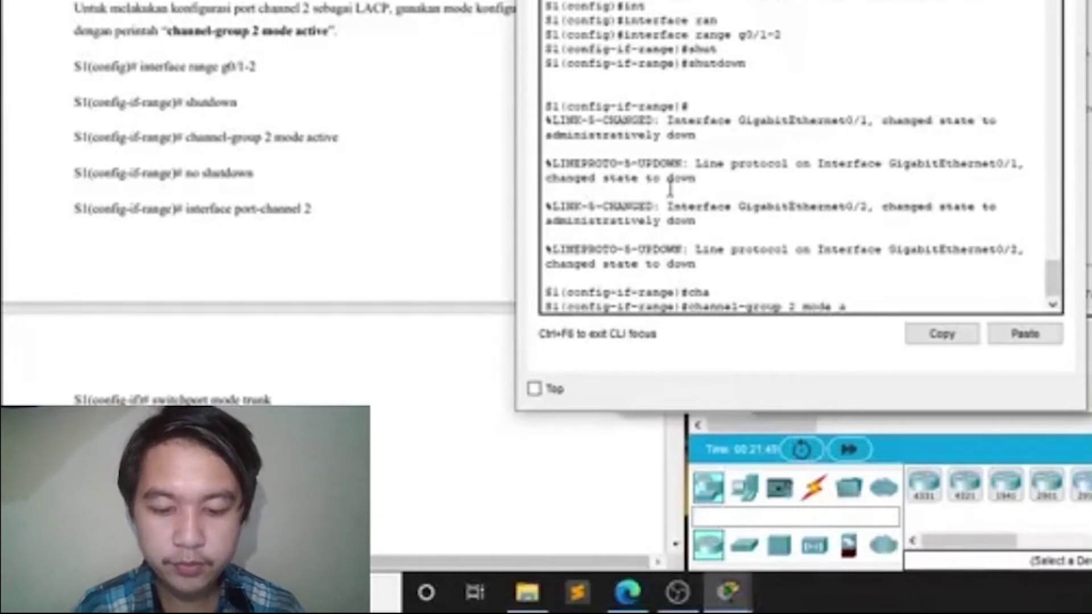
text(ctive)
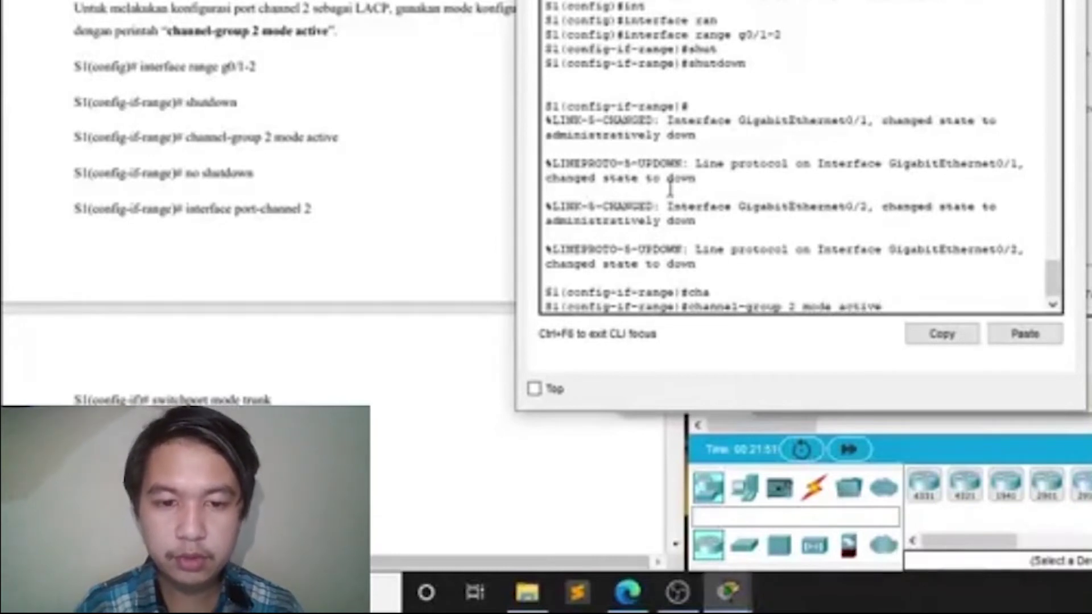
key(Return)
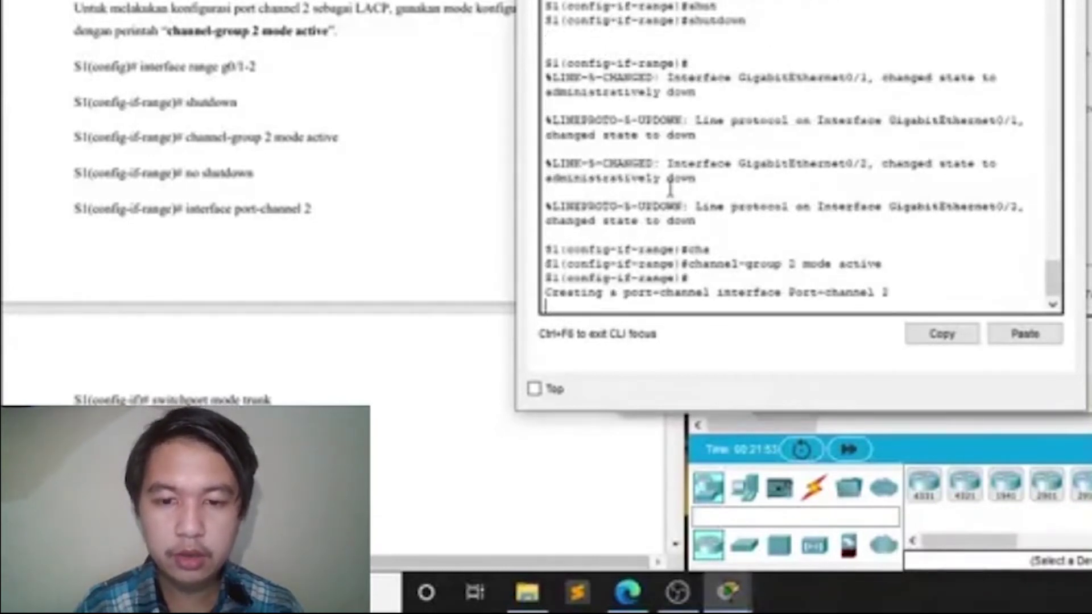
key(Return)
Re-enable S1's g0/1-2 interfaces with no shutdown
text(no s)
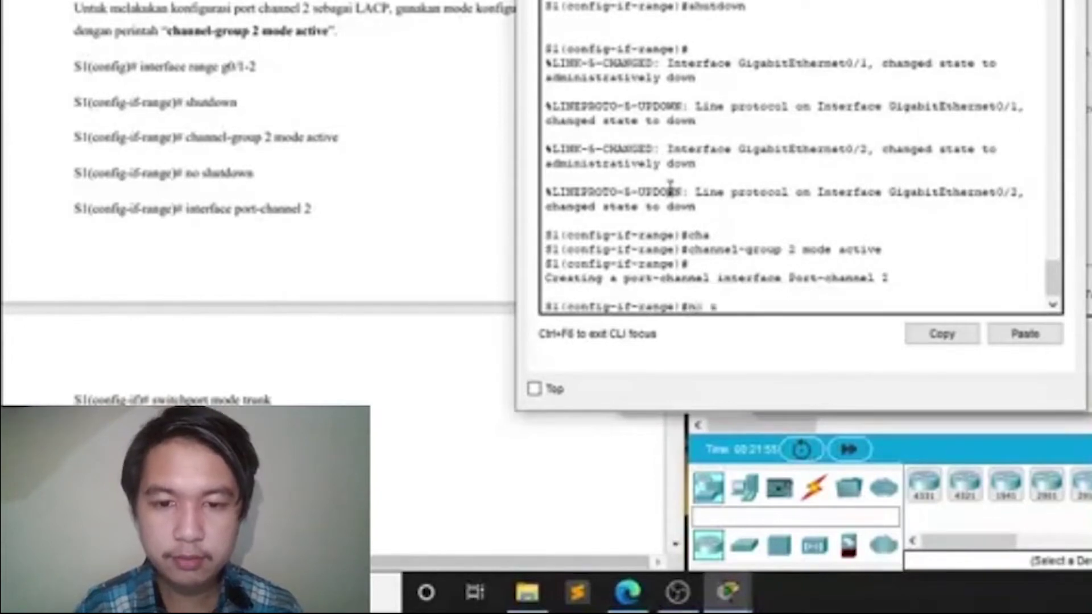
text(h)
key(Tab)
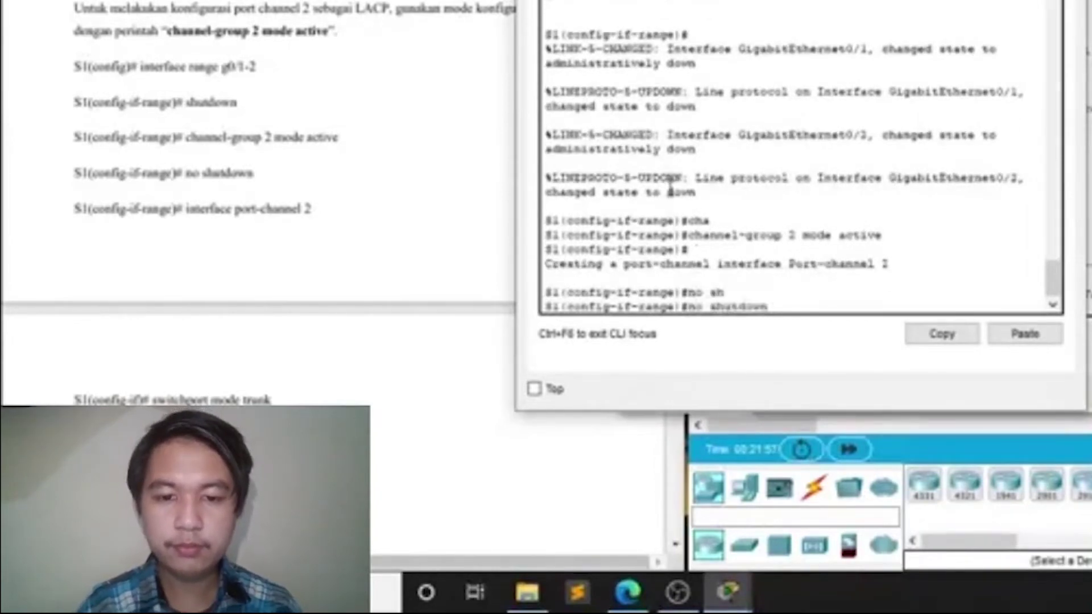
key(Return)
key(Return)
Enter interface port-channel 2 on S1 and set its switchport mode to trunk
text(int)
key(Tab)
text(erface)
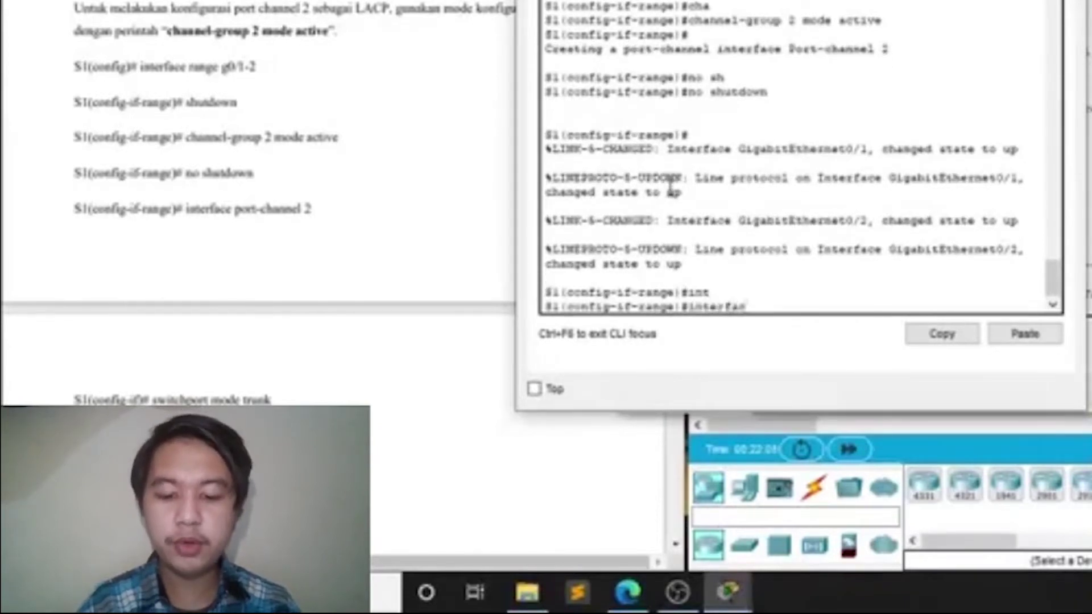
text( port)
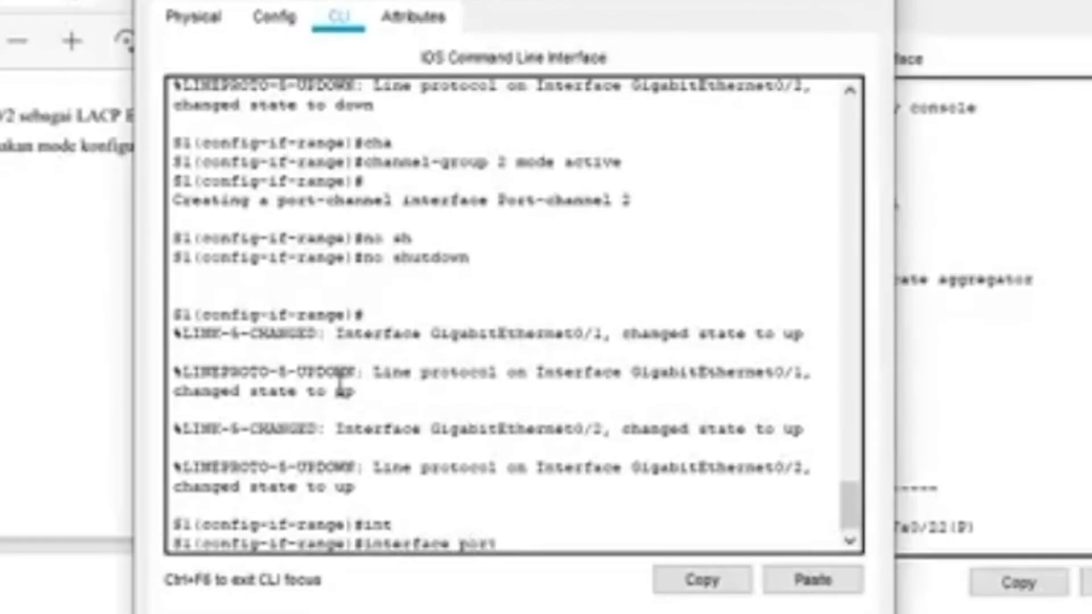
text(-channel 2)
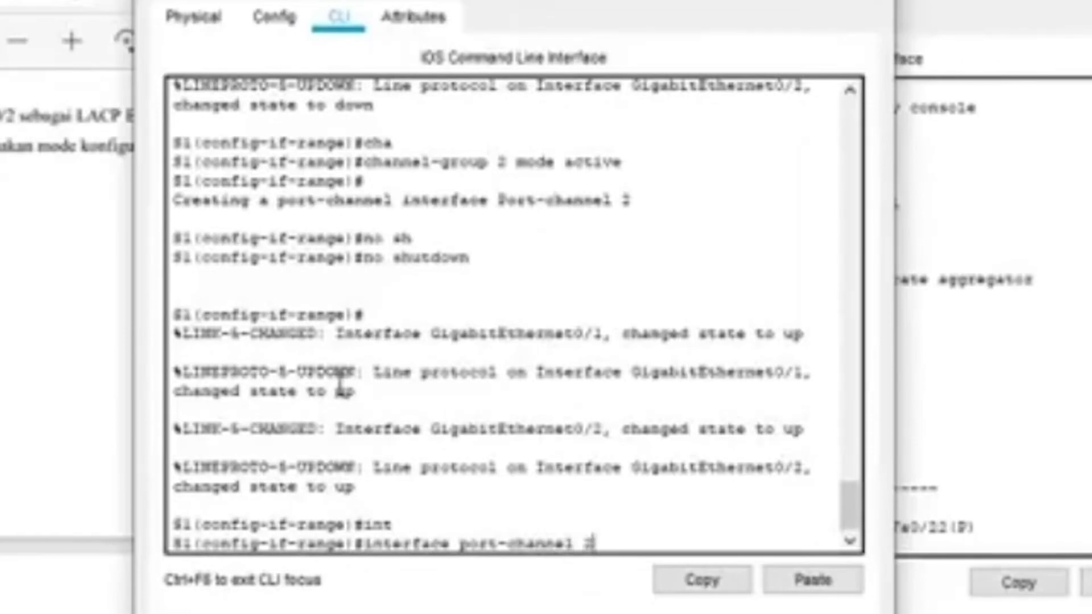
key(Return)
text(swi)
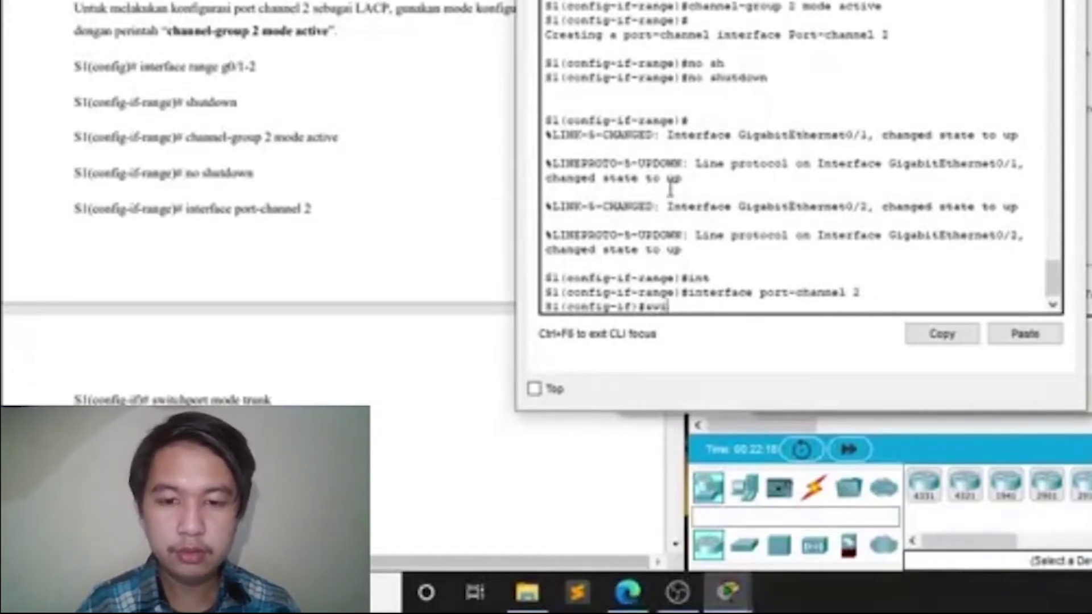
key(Tab)
text(mod)
key(Tab)
text(tr)
key(Return)
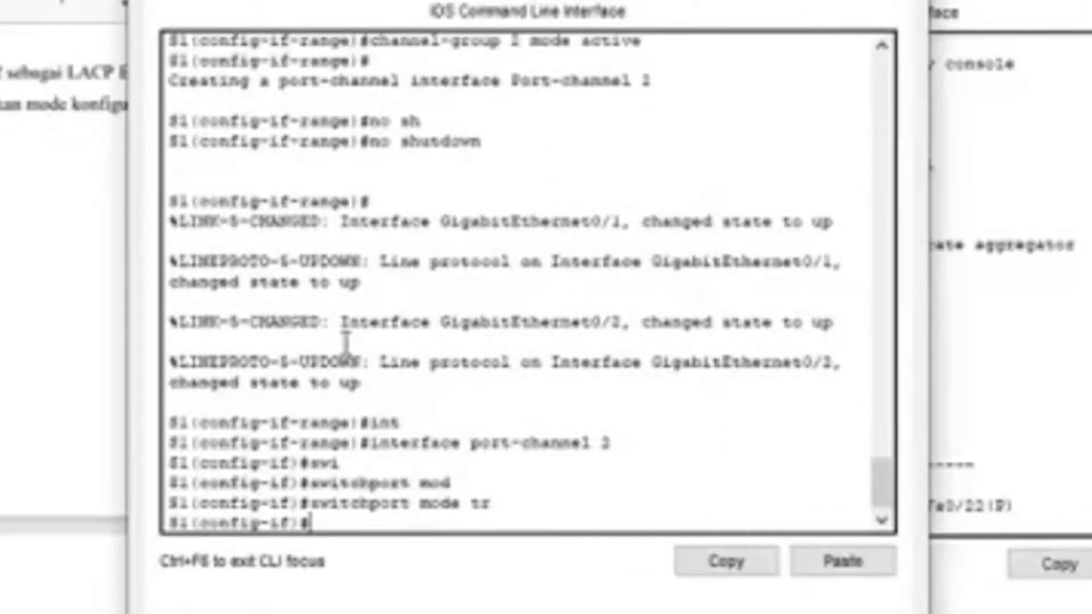
Apply the completed switchport mode trunk command to S1's port-channel 2
key(Up)
key(Tab)
key(Return)
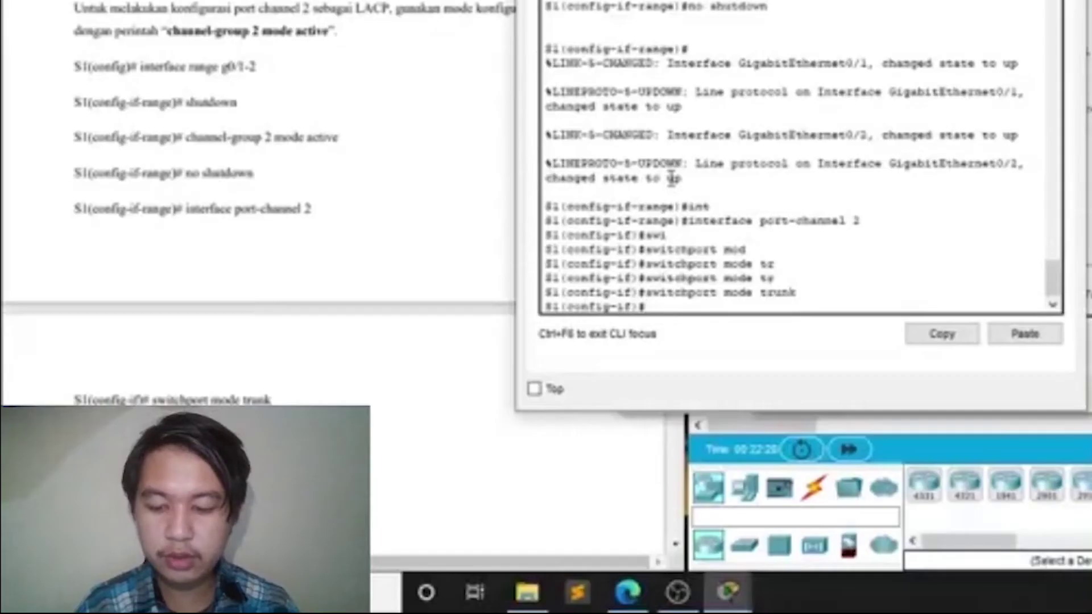
Switch to S2's command line and enter global configuration mode with conf t
scroll(287, 387, down, 3)
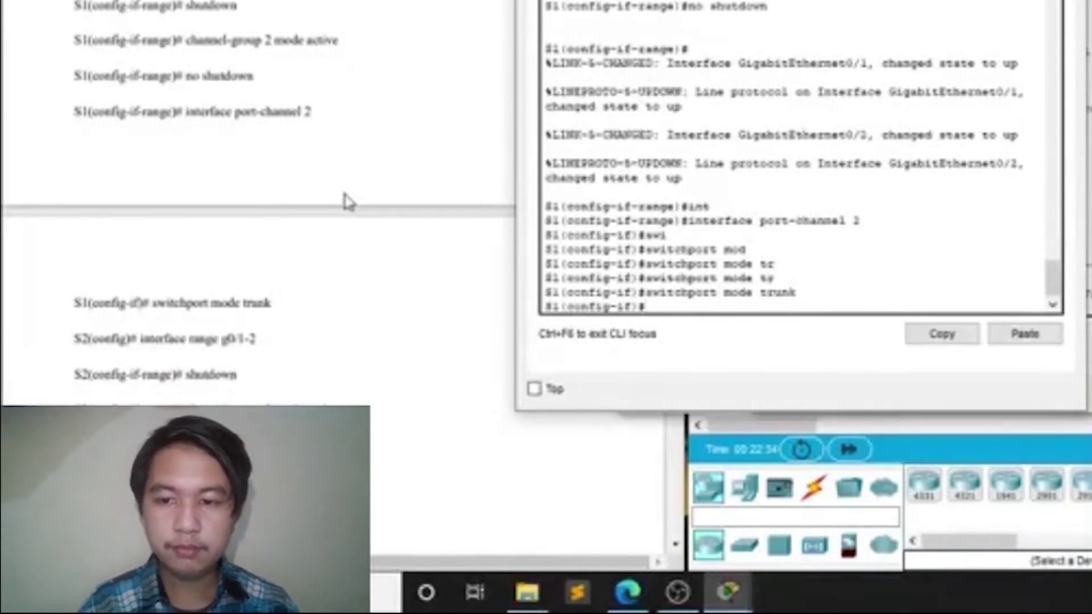
key(alt+Tab)
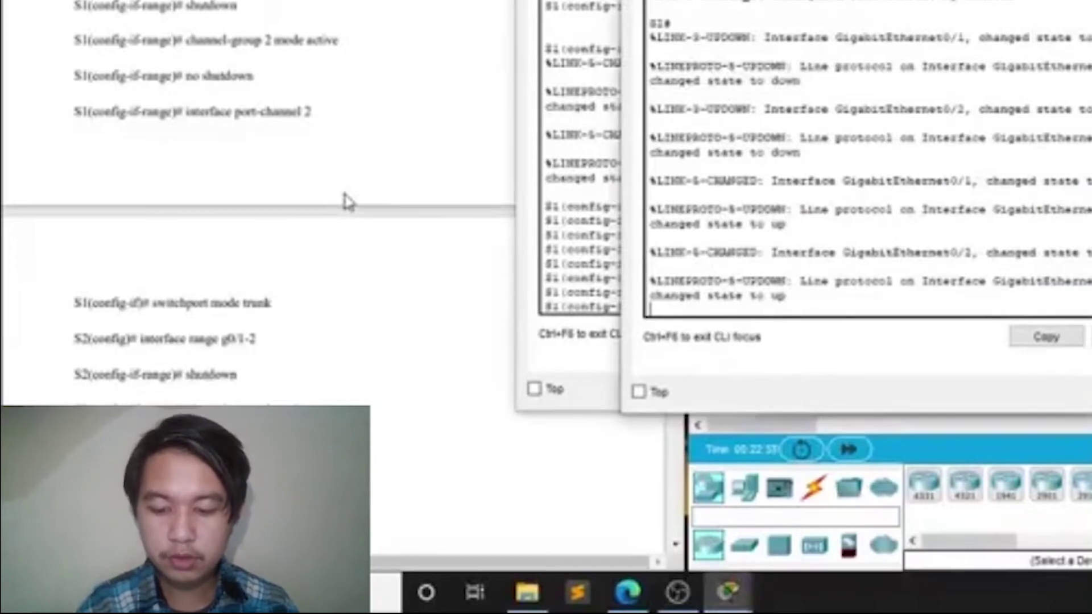
key(Return)
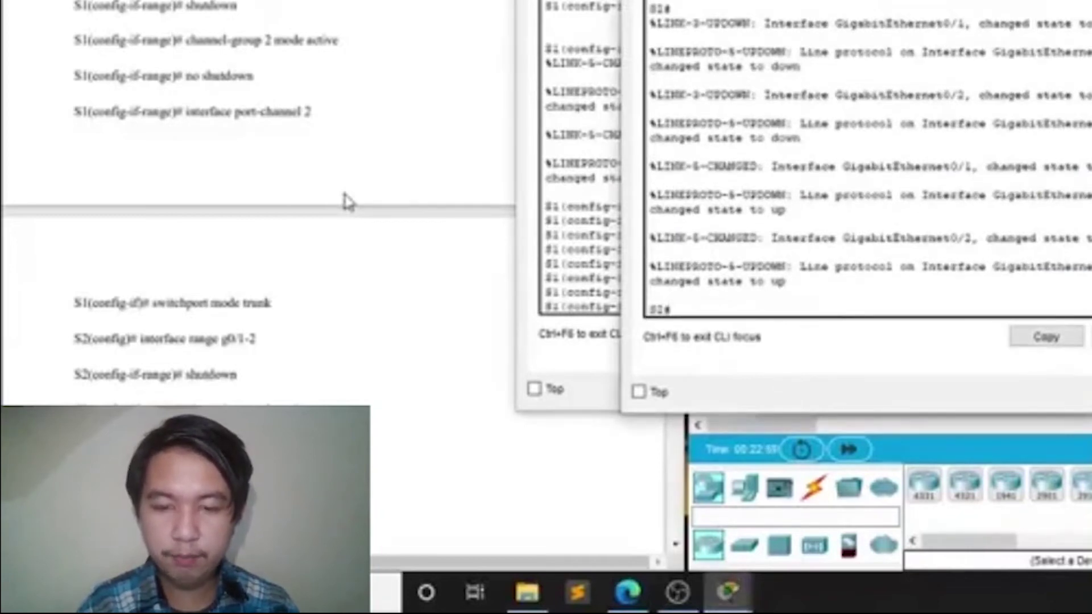
text(onf)
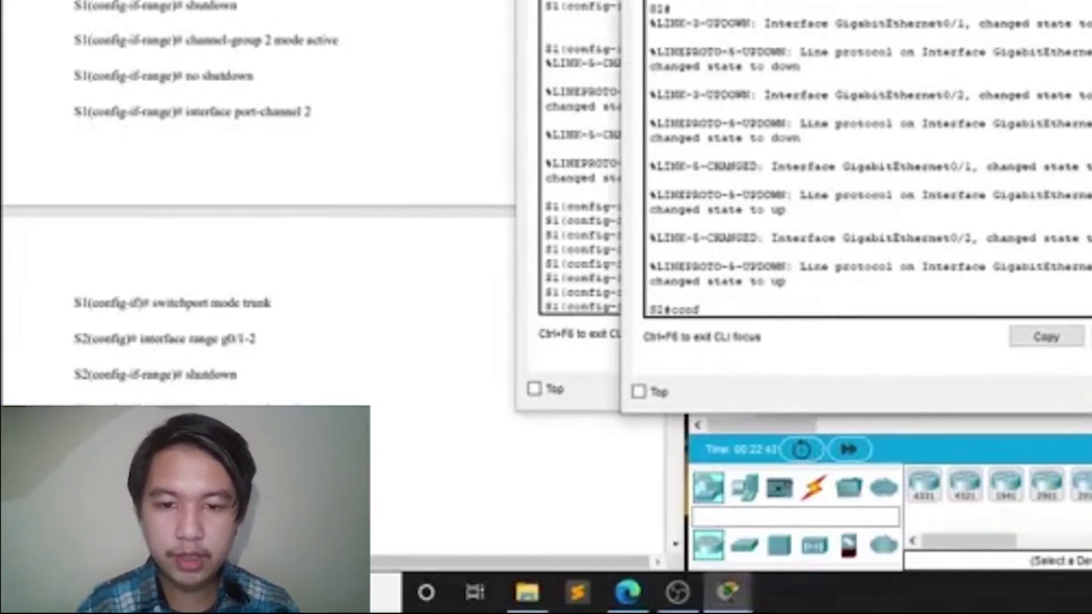
key(Return)
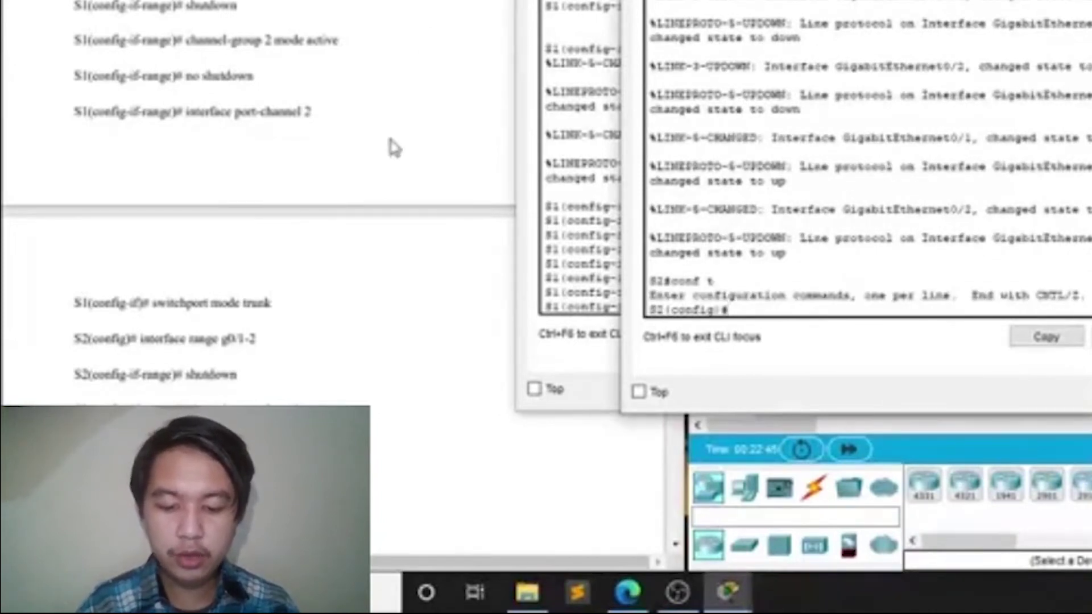
Select interface range g0/1-2 on S2 and disable both interfaces with shutdown
scroll(392, 148, down, 5)
scroll(173, 149, down, 1)
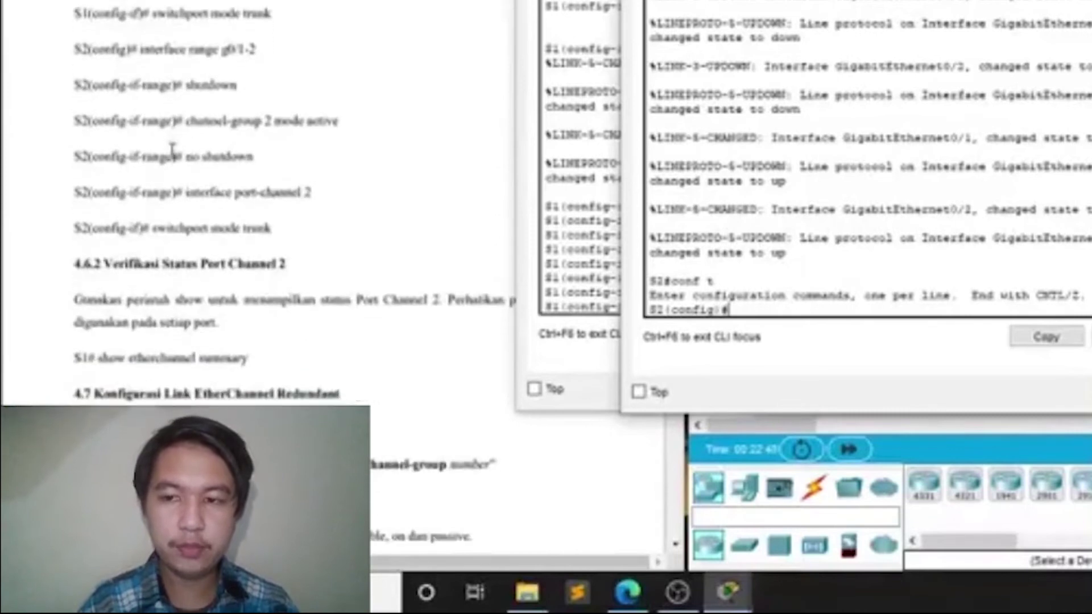
scroll(117, 90, down, 2)
scroll(121, 88, up, 2)
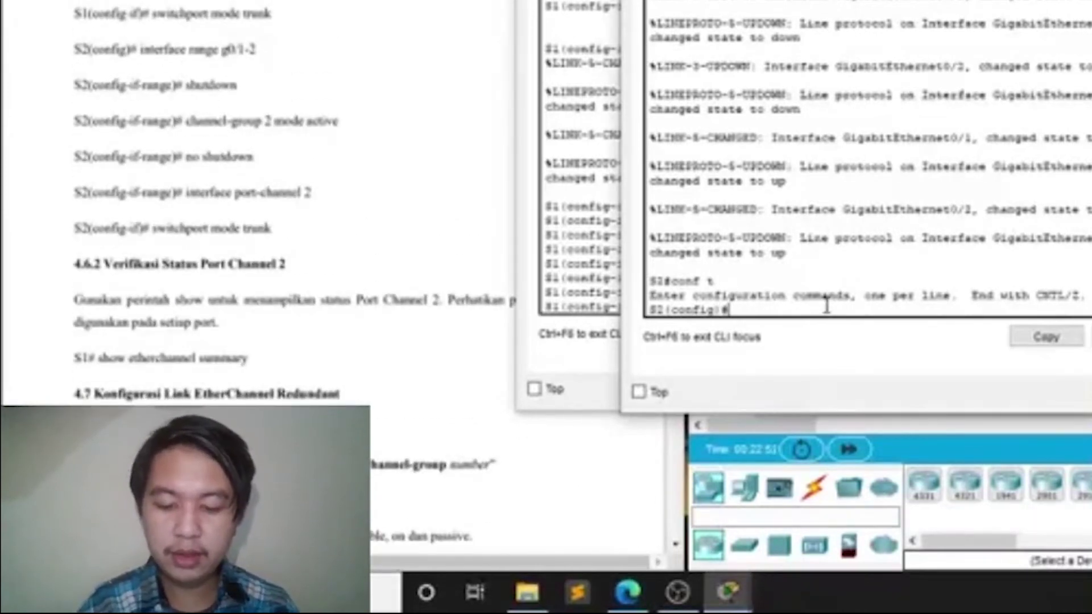
text(int)
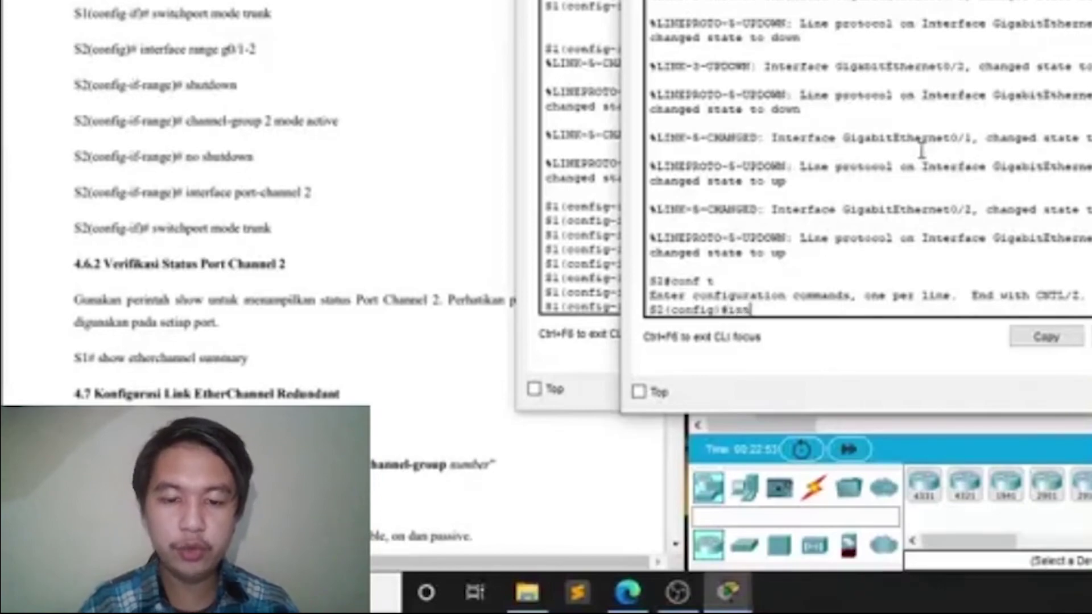
key(Tab)
text(range g0/1-2)
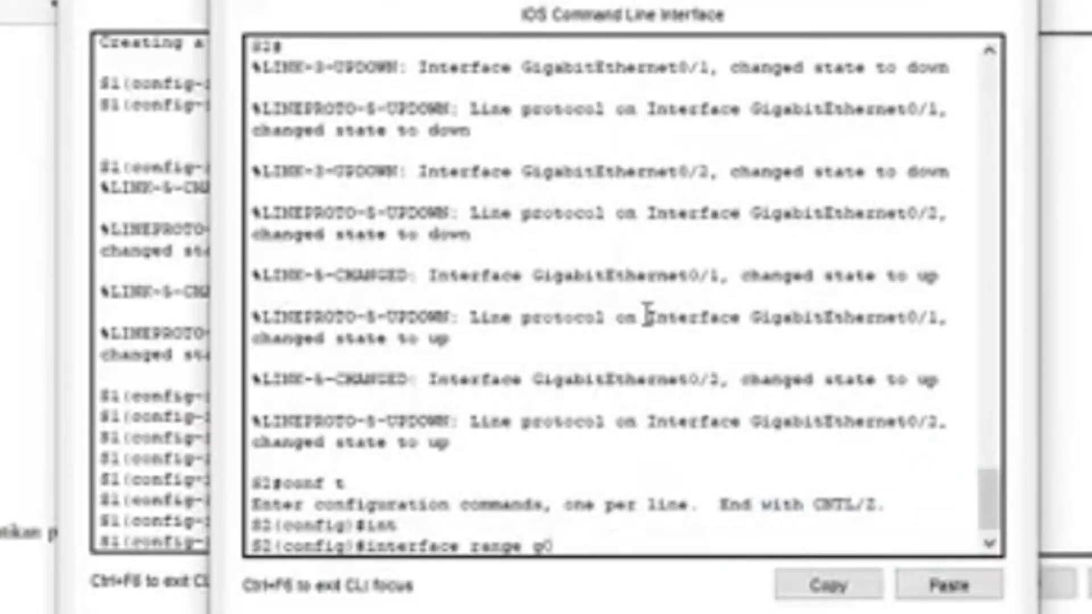
key(Return)
text(sh)
key(Tab)
key(Return)
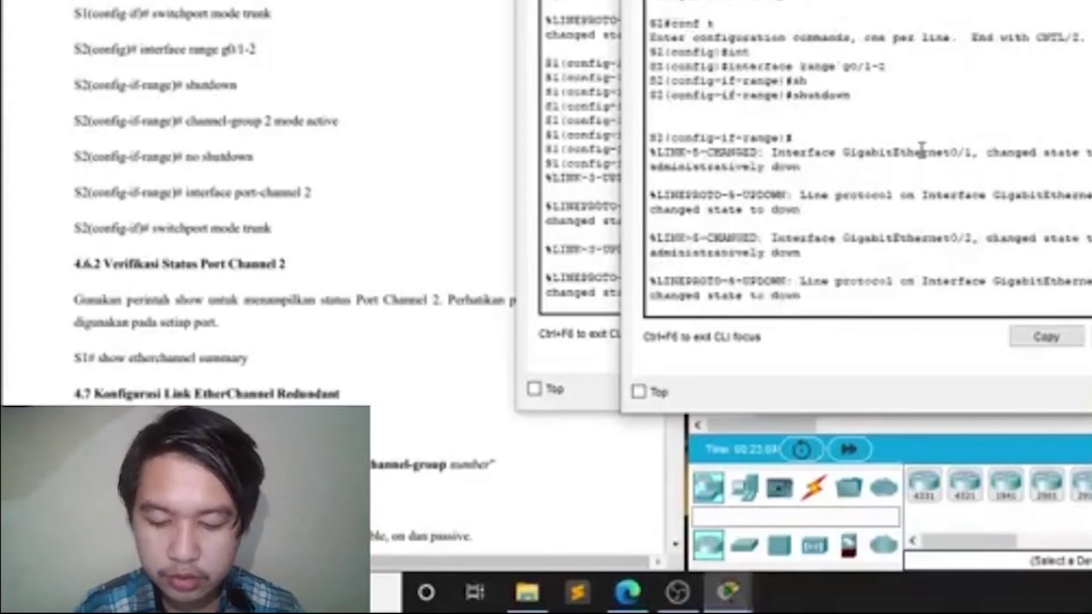
Assign S2's g0/1-2 interfaces to an LACP EtherChannel with channel-group 2 mode active
text(c)
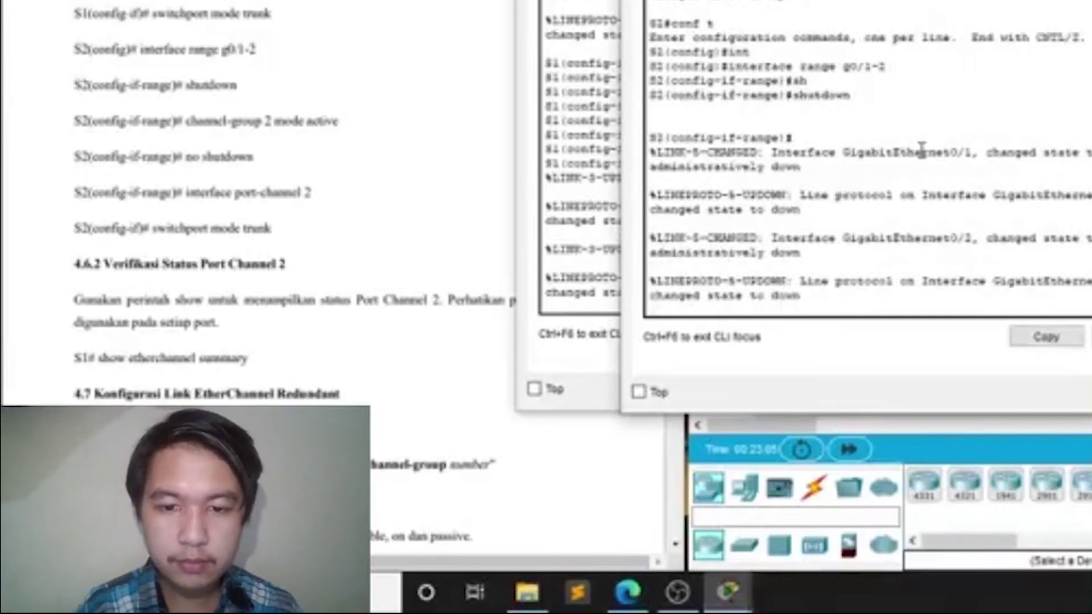
key(Return)
text(chann)
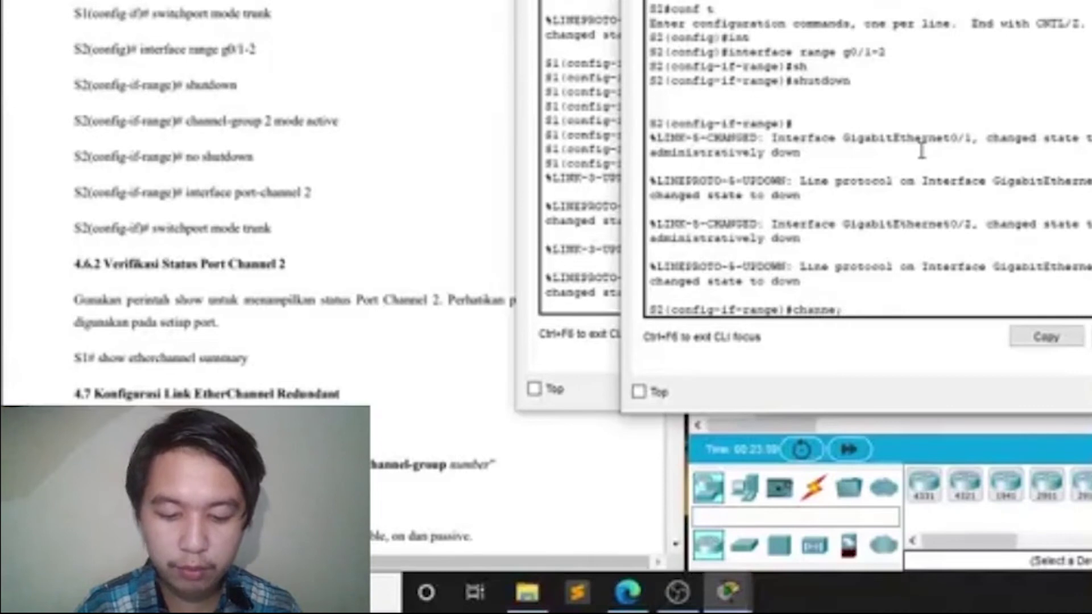
text(el-group 2 mode active)
key(Return)
Re-enable S2's g0/1-2 interfaces with no shutdown
text(no sh)
key(Tab)
text(in)
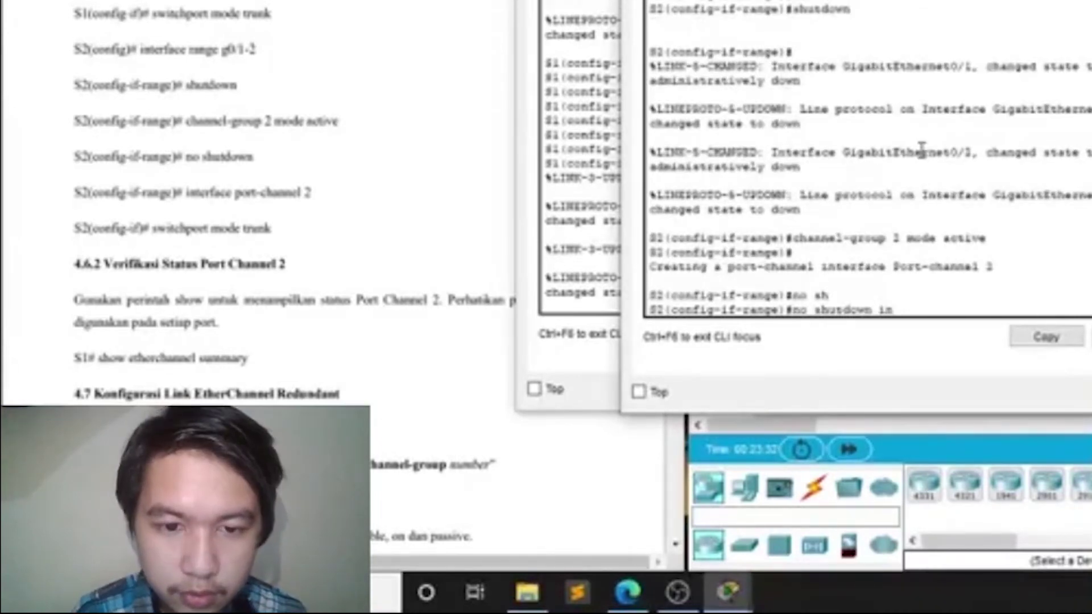
key(BackSpace)
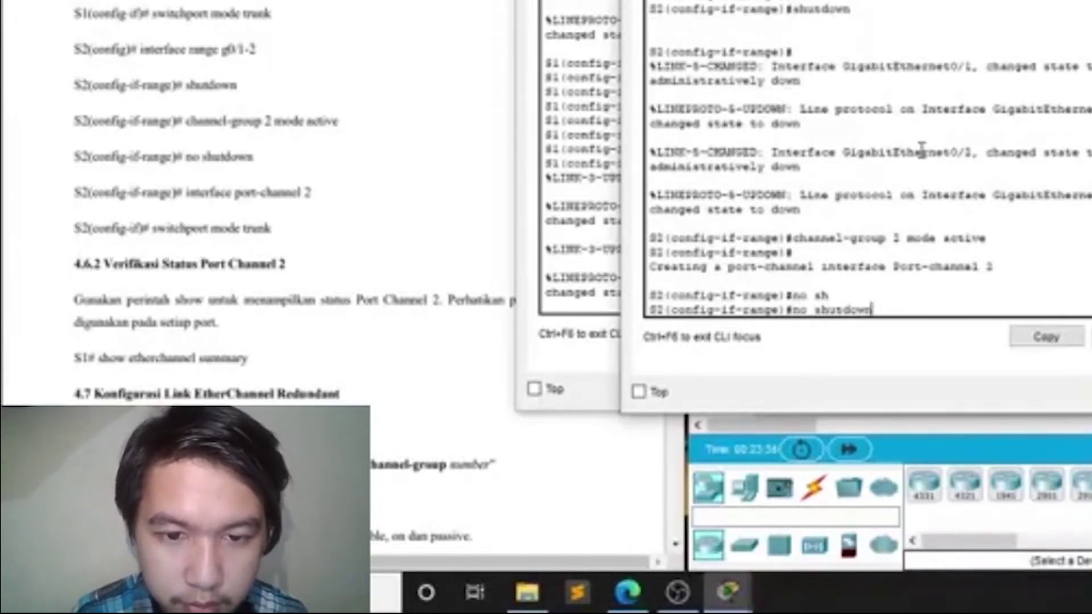
key(Return)
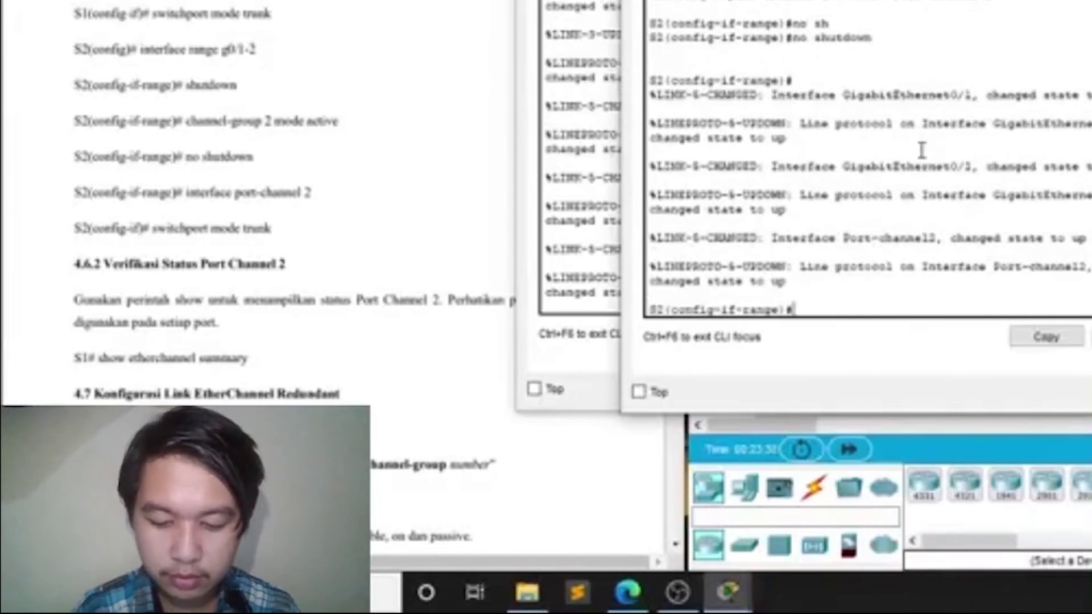
Enter the configuration of interface port-channel 2 on S2
text(d)
text(nt)
key(Tab)
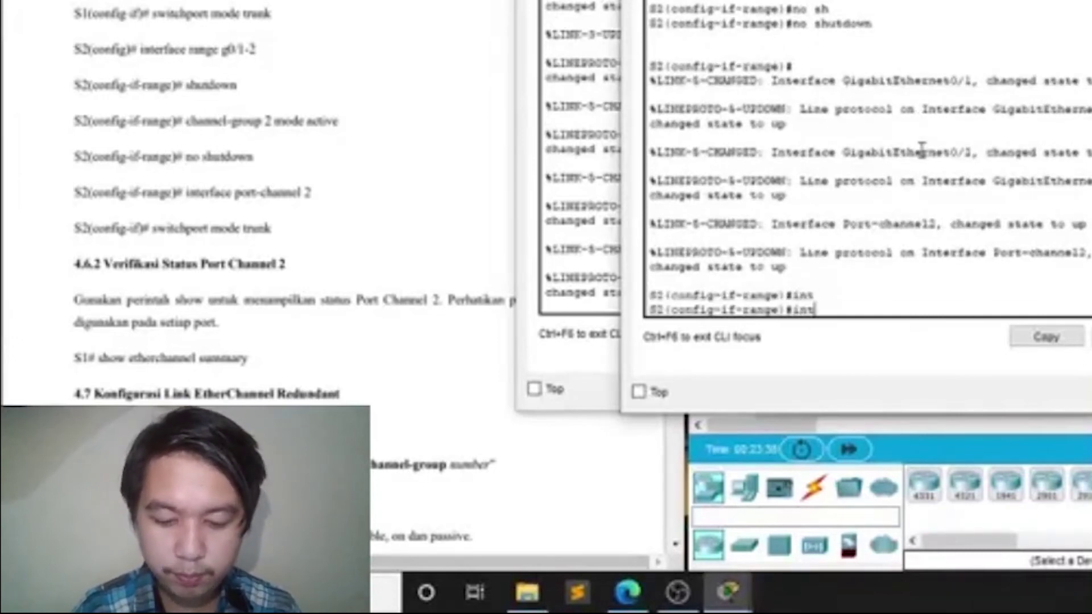
text(e)
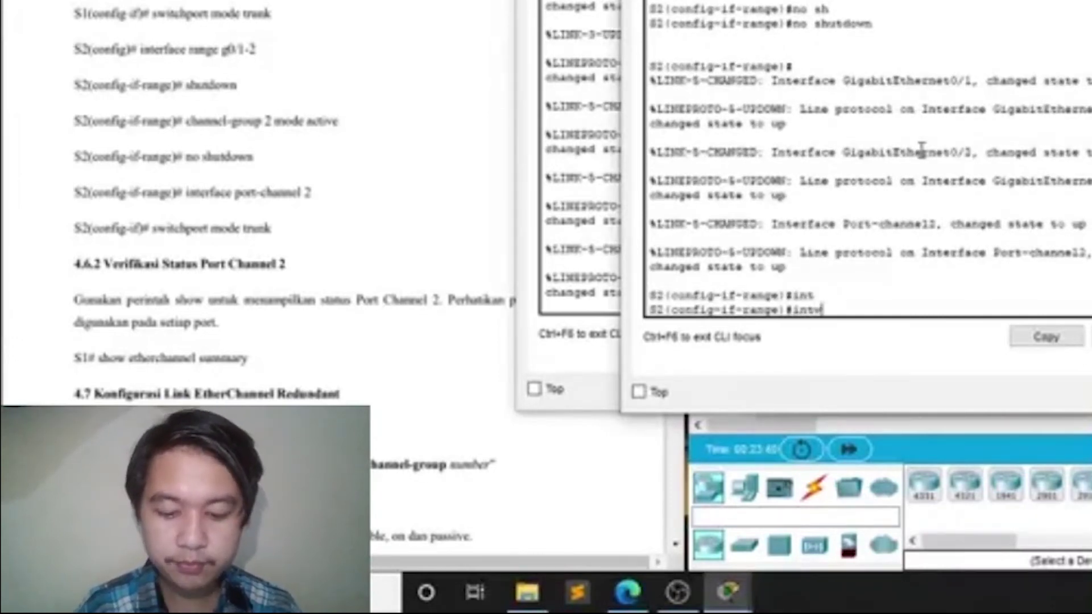
text(rface port-)
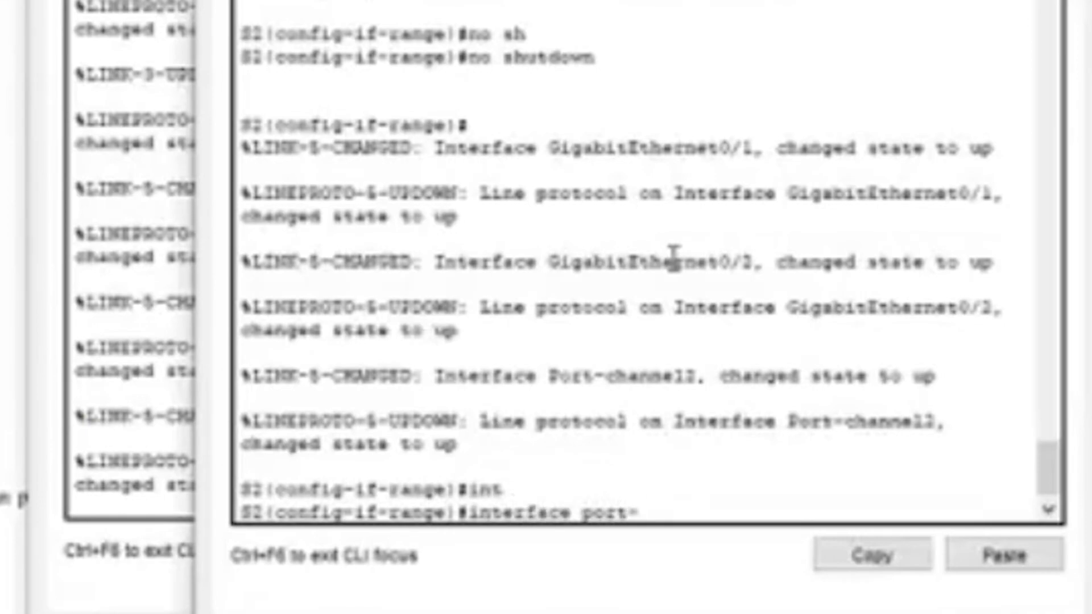
text(channel 2)
key(Return)
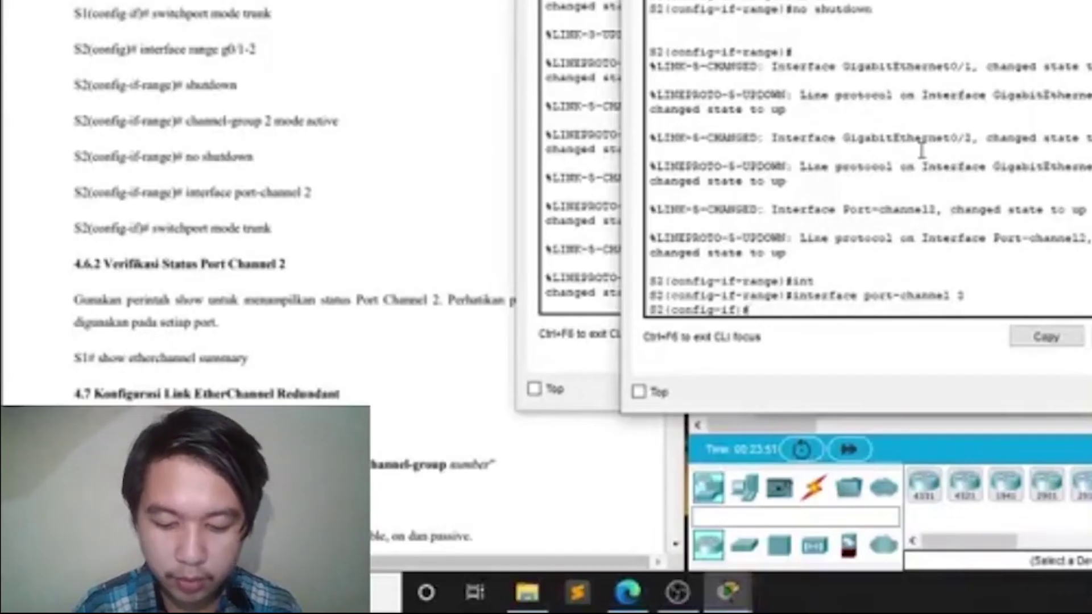
Set S2's port-channel 2 to trunk with switchport mode trunk
text(sw)
key(Tab)
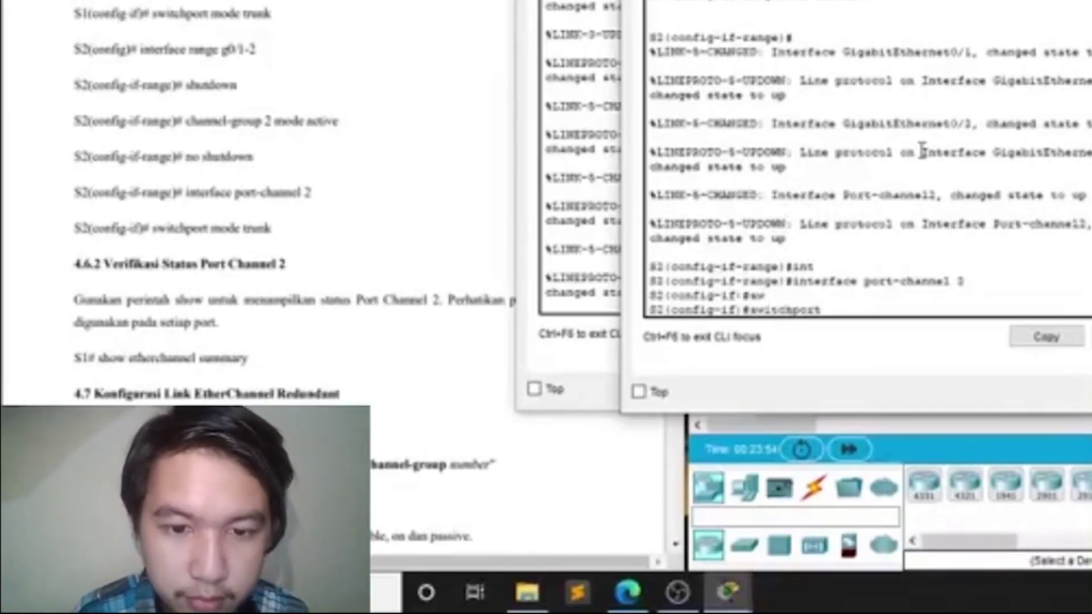
text(mod)
key(Tab)
text(tr)
key(Tab)
key(Return)
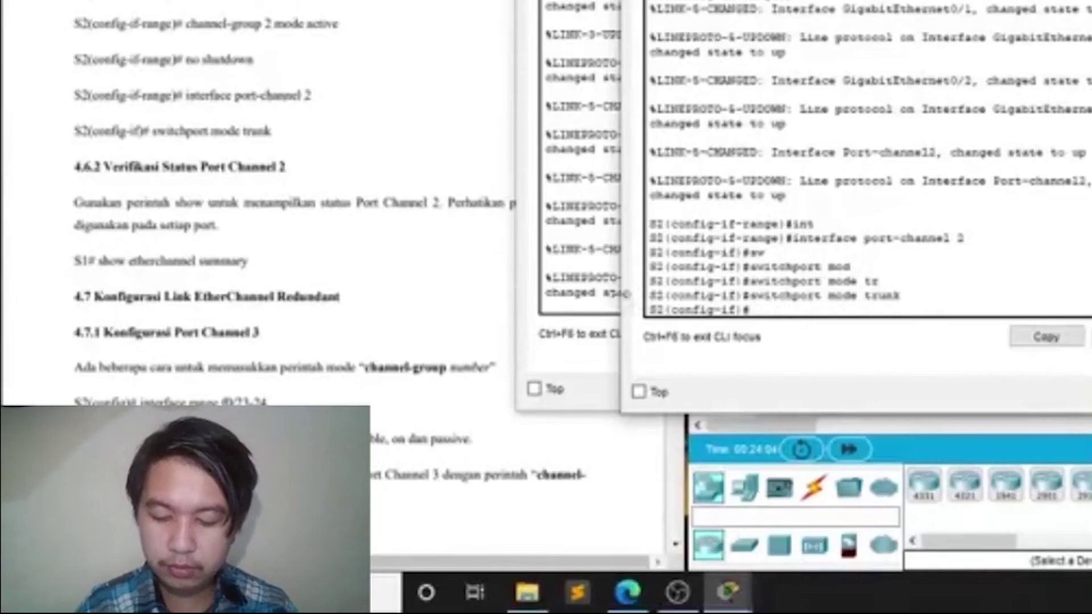
Return to S1's command line and leave configuration mode with end
click(599, 306)
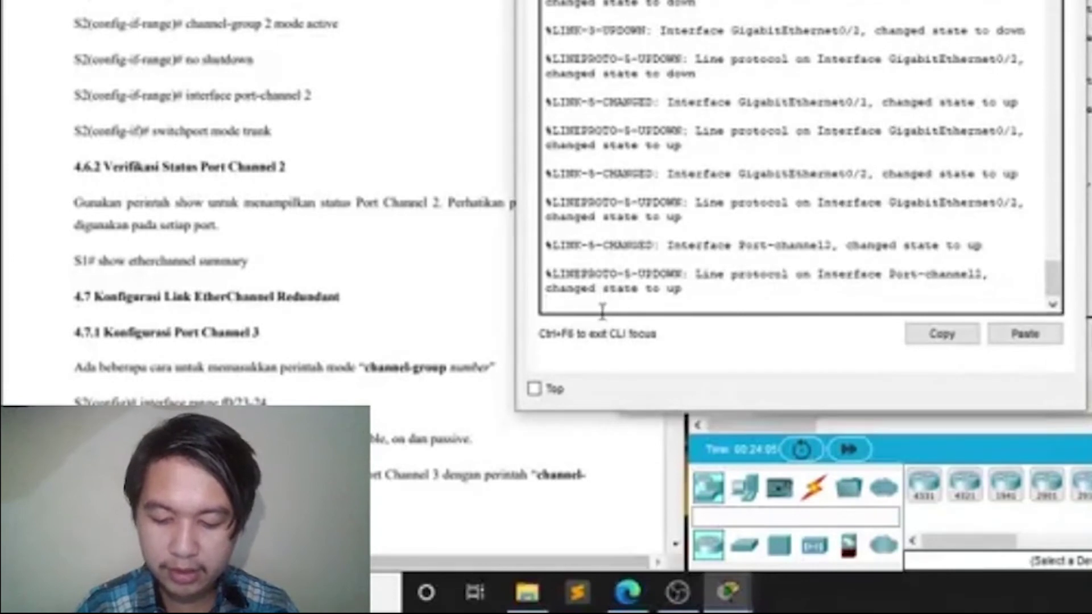
key(Return)
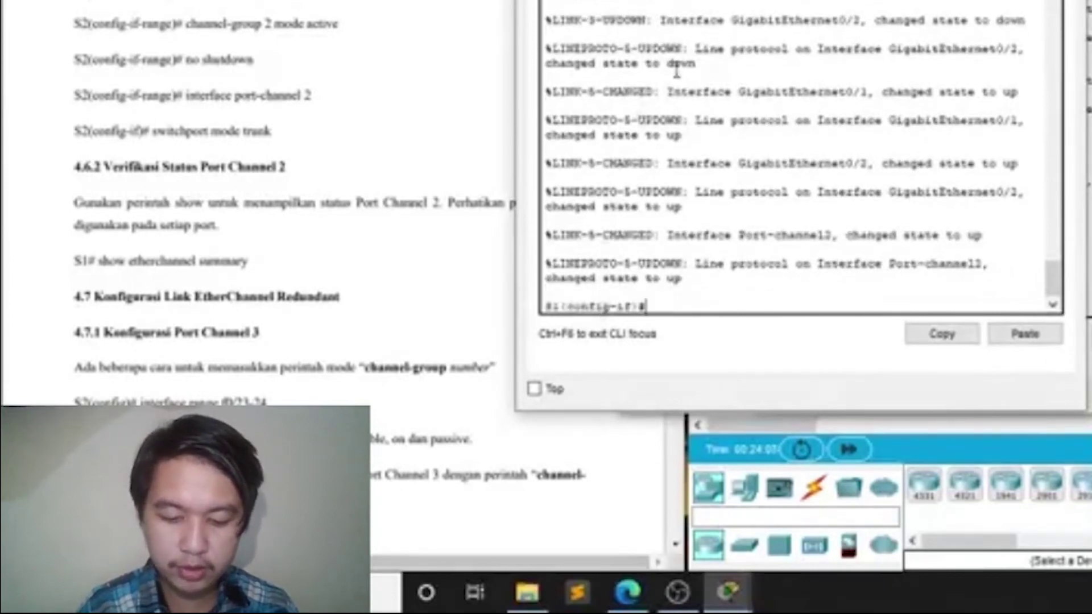
text(end)
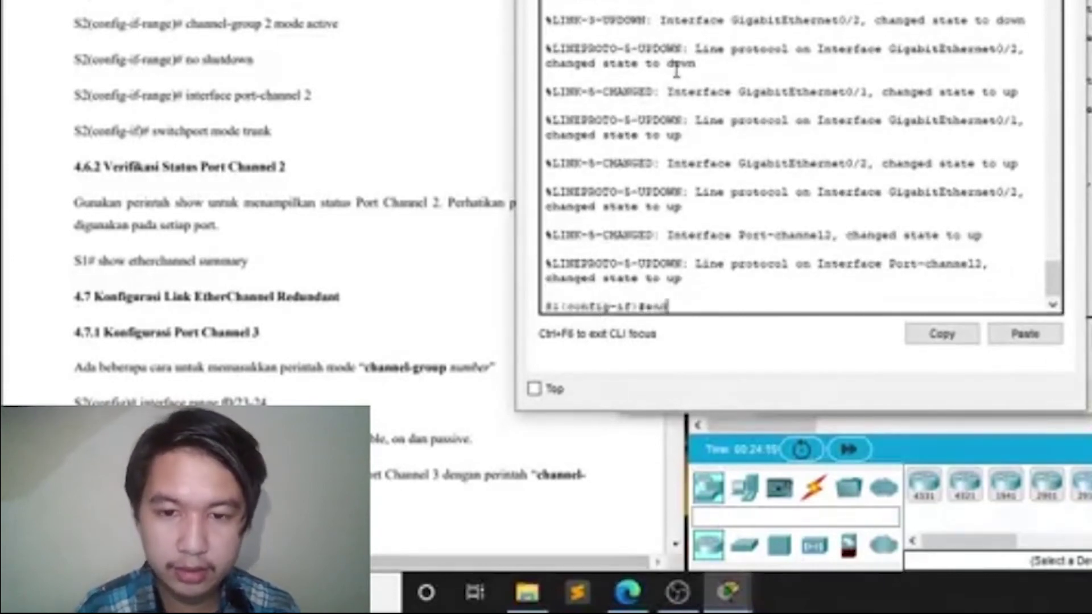
key(Return)
key(Return)
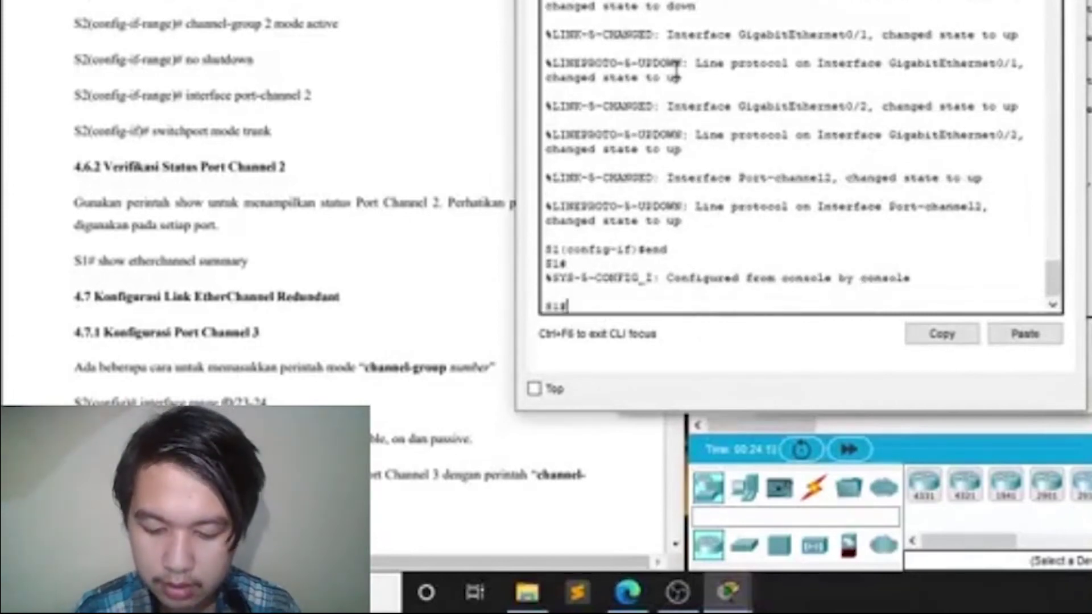
Display the EtherChannel status on S1 with show etherchannel summary
text(sh)
key(Tab)
text(eth)
key(Tab)
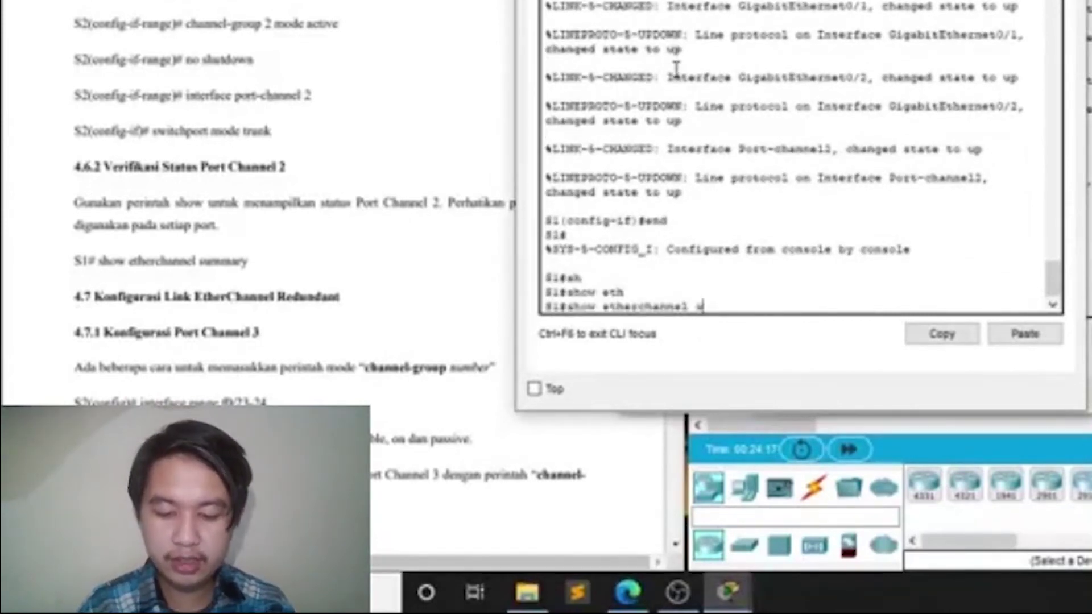
text(su)
key(Tab)
key(Return)
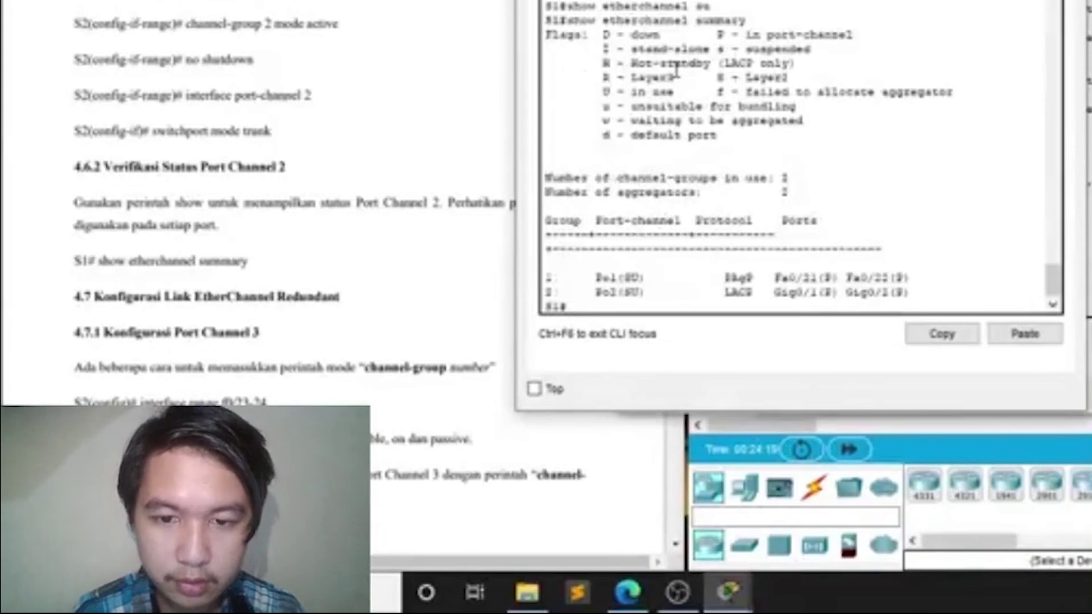